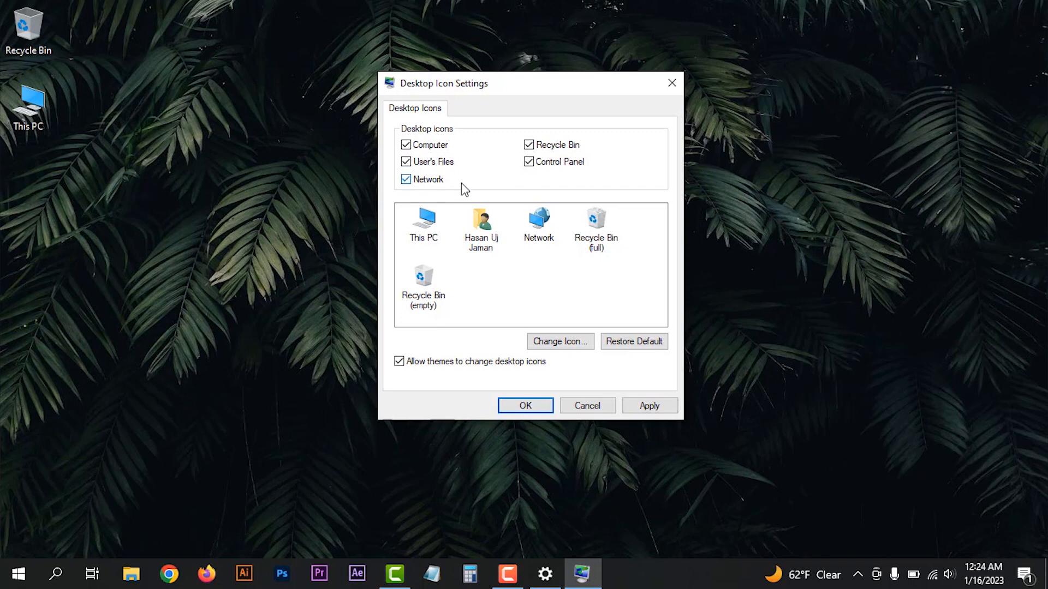
Apply the desktop icon selection with Computer, User's Files, Network, Recycle Bin and Control Panel enabled, and close the dialog
{"action": "left_click", "coordinate": [650, 405]}
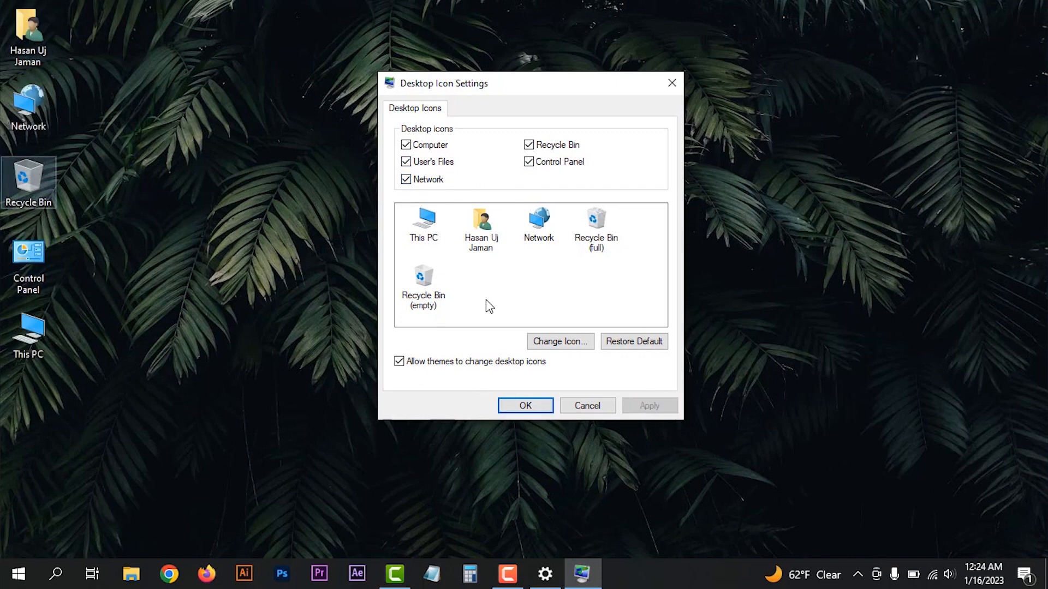
{"action": "left_click", "coordinate": [531, 407]}
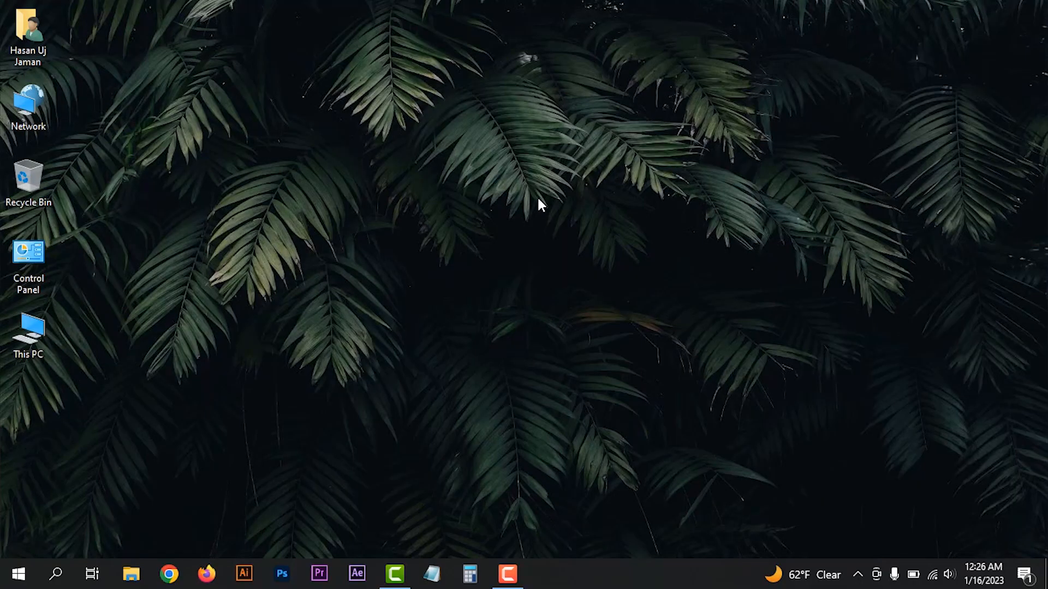
Open the Mouse pointer settings by way of the desktop's personalization and high contrast settings
{"action": "right_click", "coordinate": [538, 180]}
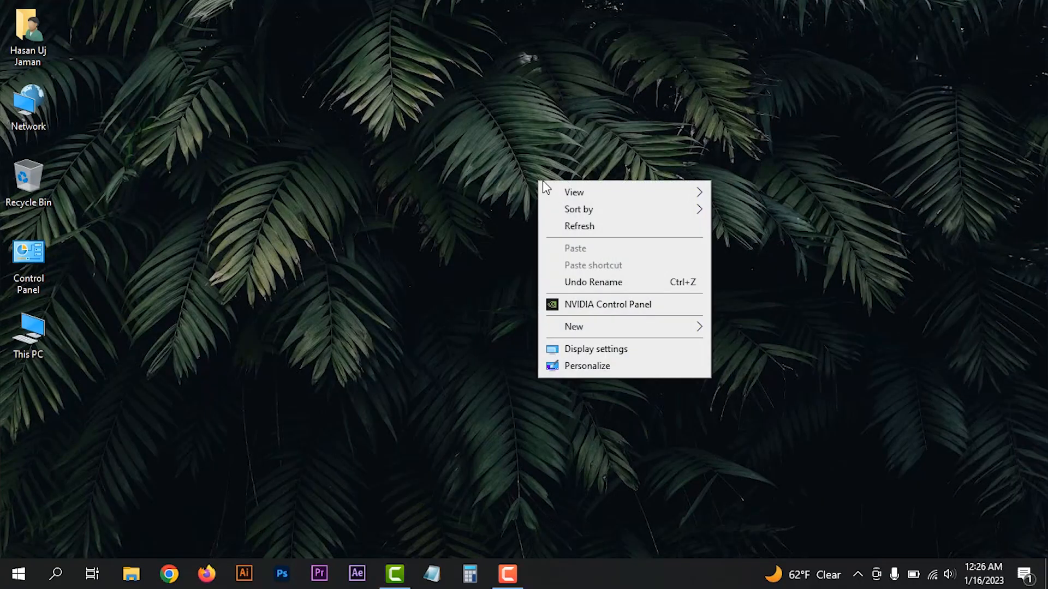
{"action": "left_click", "coordinate": [586, 367]}
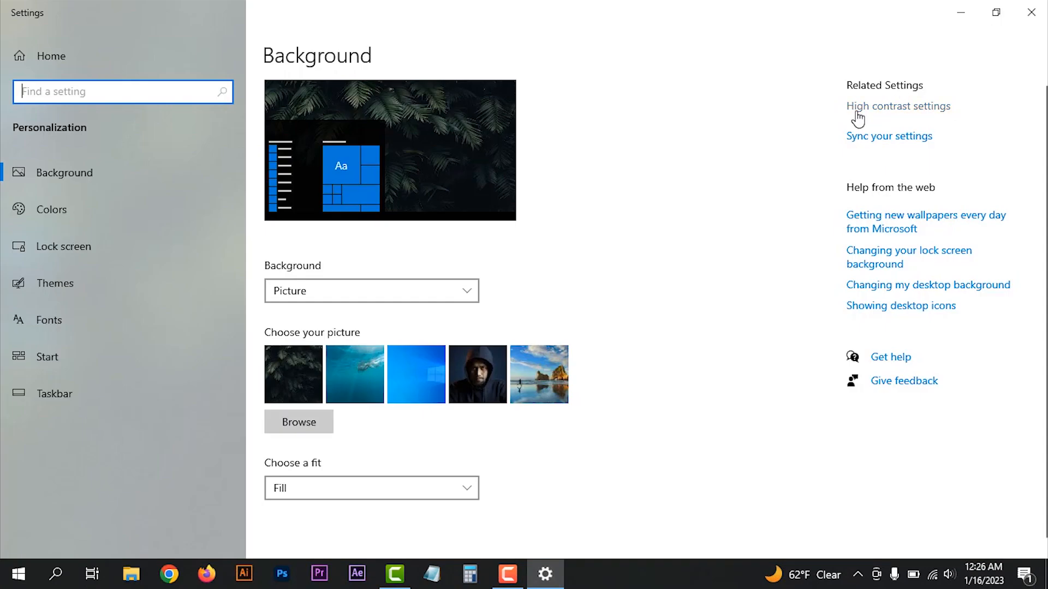
{"action": "left_click", "coordinate": [898, 109]}
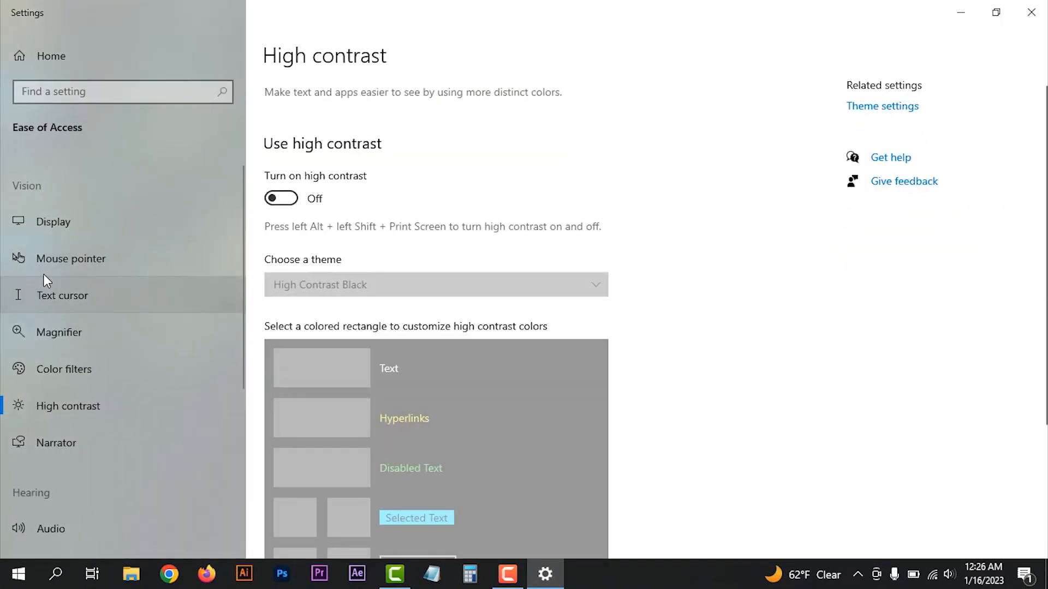
{"action": "left_click", "coordinate": [84, 255]}
Adjust the mouse pointer size and set the pointer color to Custom with a suggested color
{"action": "left_click_drag", "start_coordinate": [295, 210], "coordinate": [353, 211]}
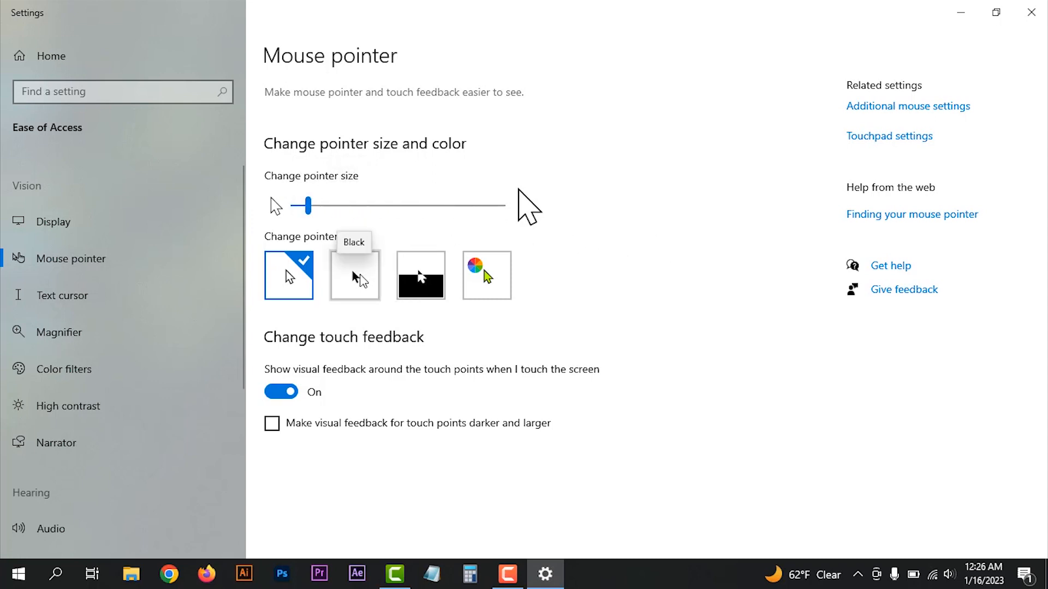
{"action": "left_click", "coordinate": [480, 278]}
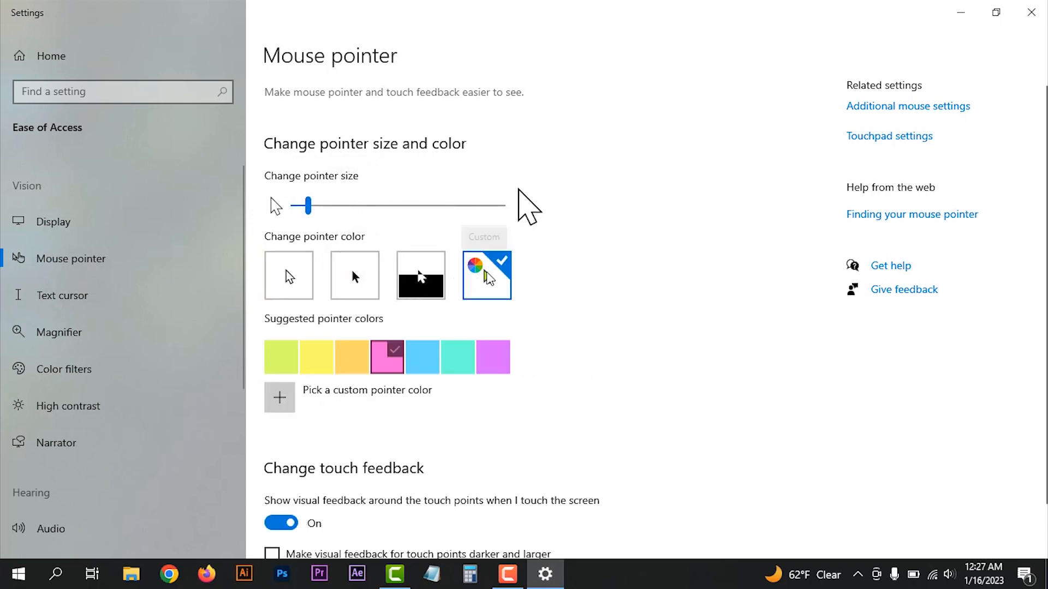
{"action": "left_click", "coordinate": [439, 342]}
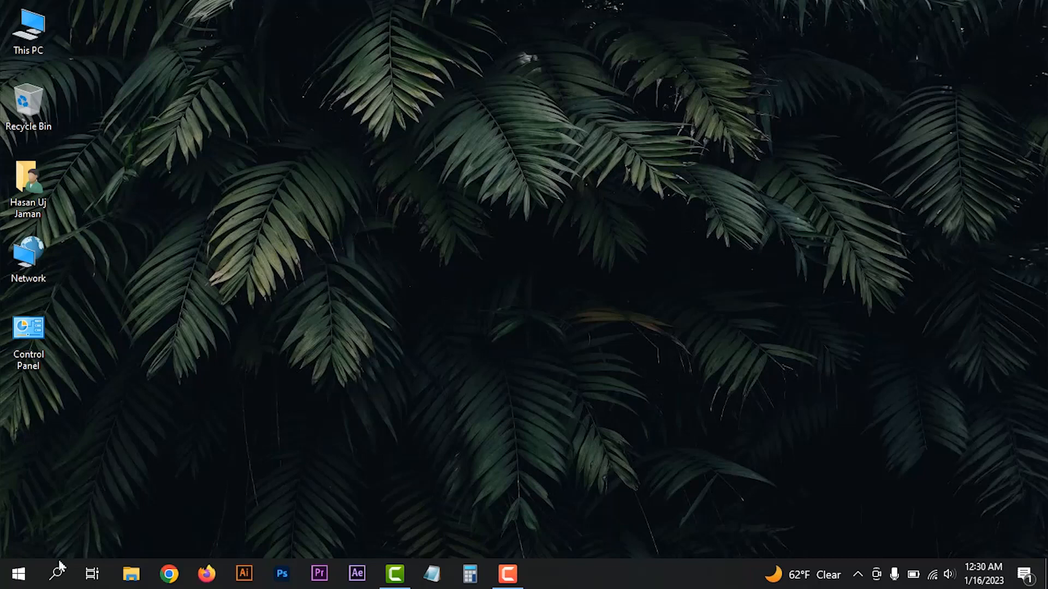
Find and open the Microsoft Store from the desktop, and maximize its window
{"action": "left_click", "coordinate": [56, 572]}
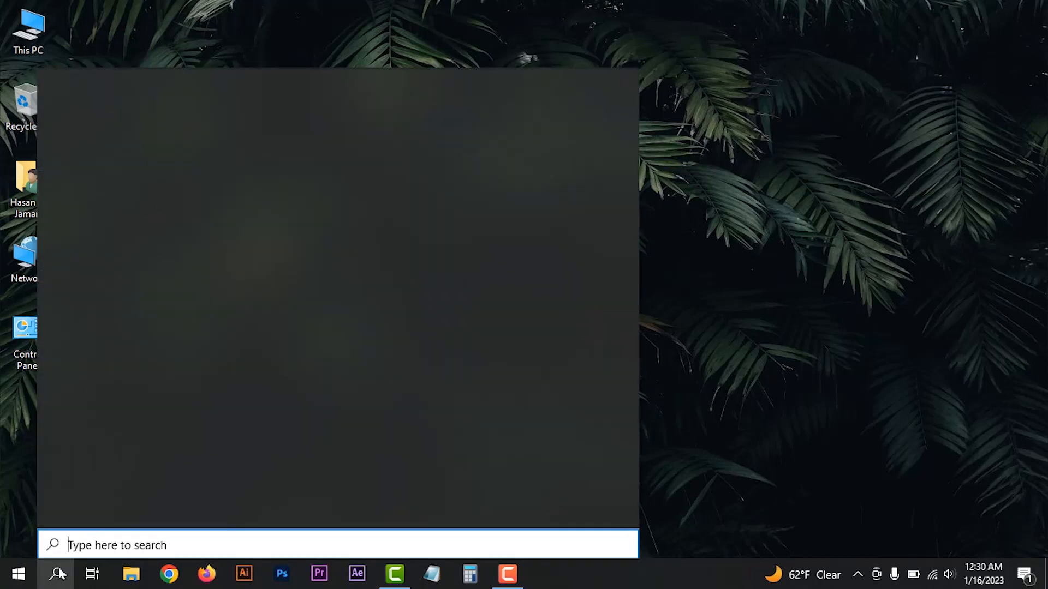
{"action": "type", "text": "micros"}
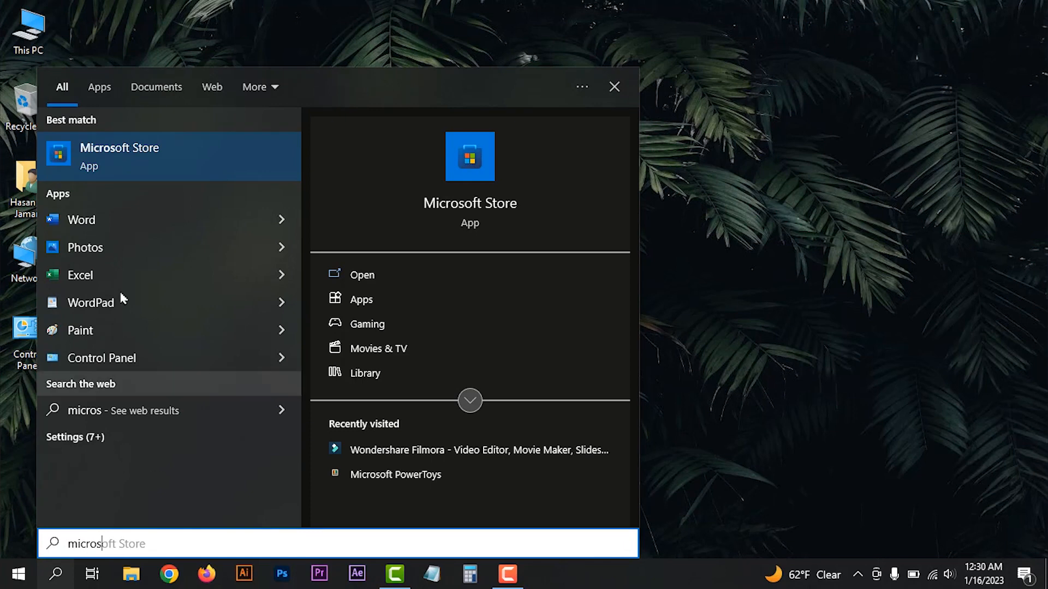
{"action": "left_click", "coordinate": [131, 158]}
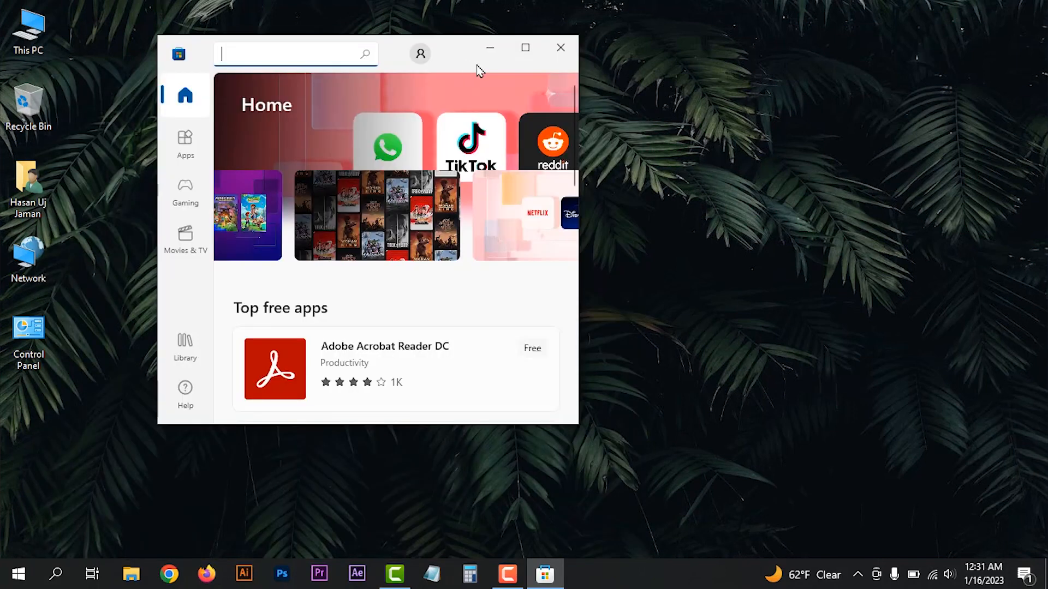
{"action": "left_click", "coordinate": [525, 47]}
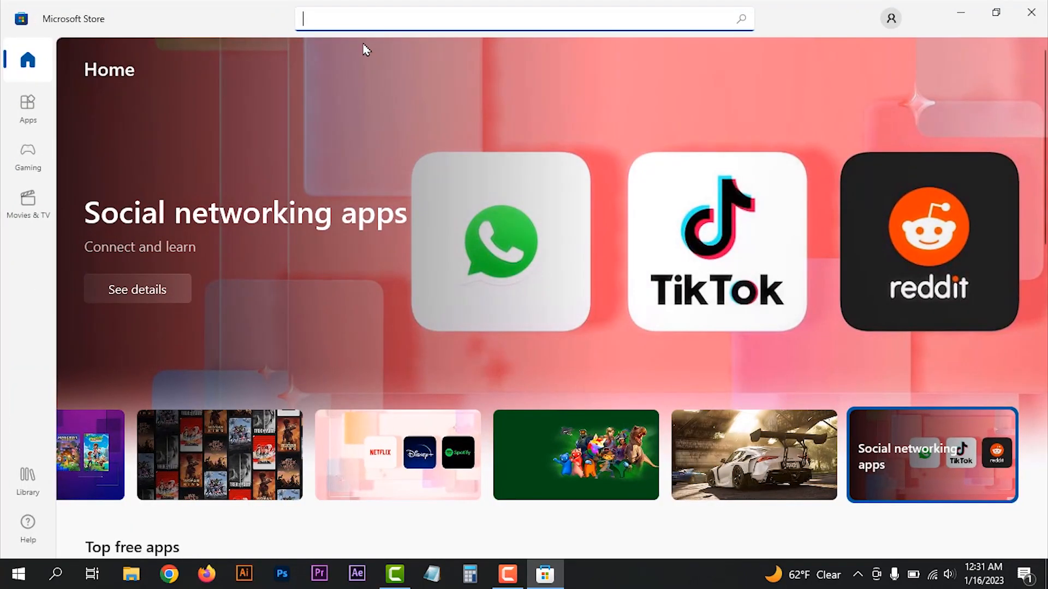
Search the store for powertoys to view the Microsoft PowerToys entry, and close the store
{"action": "type", "text": "powertoys"}
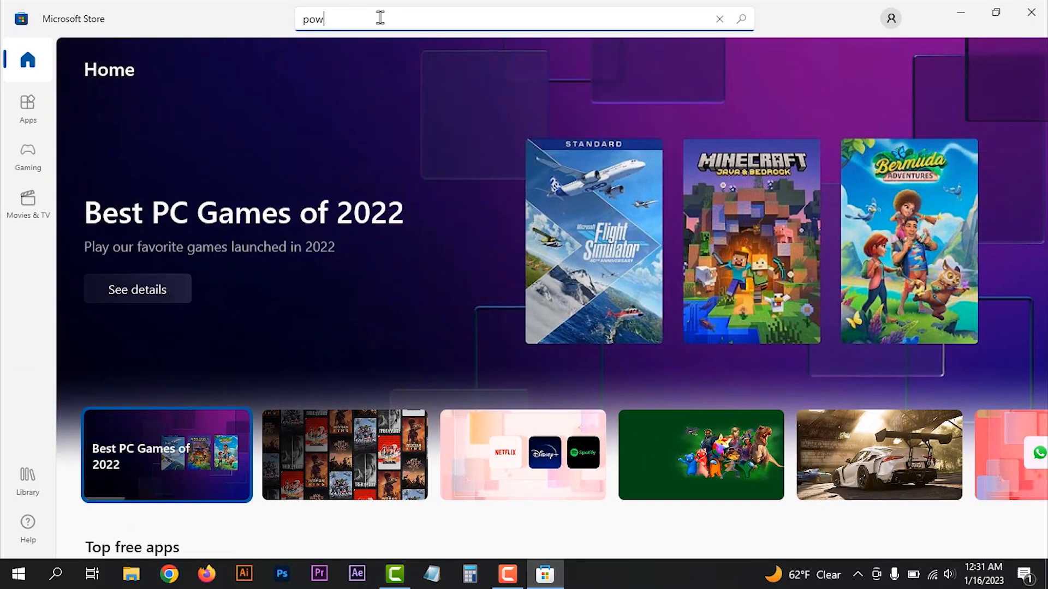
{"action": "key", "text": "Return"}
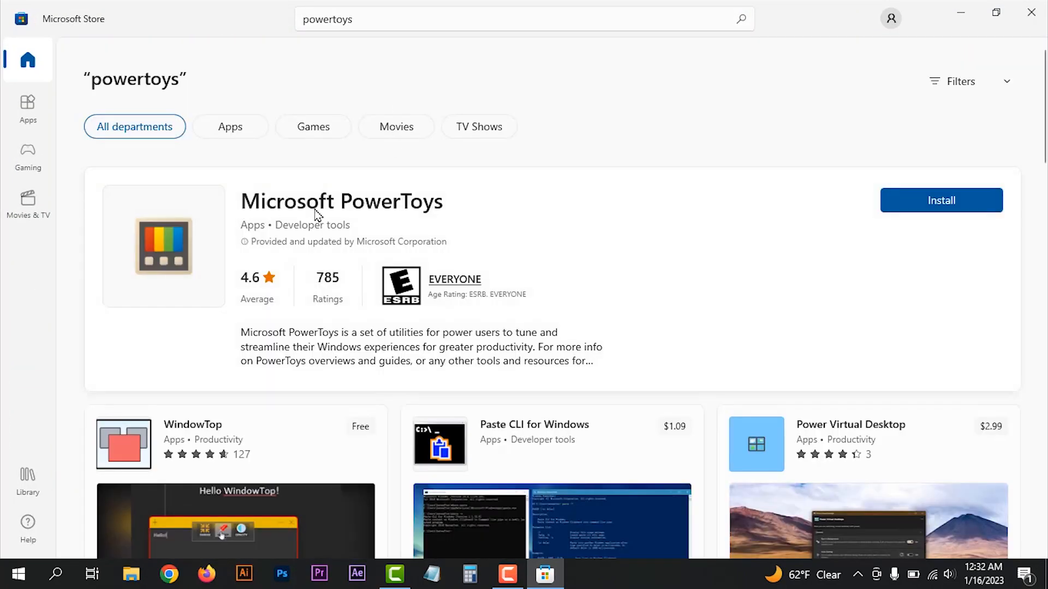
{"action": "left_click", "coordinate": [1032, 15]}
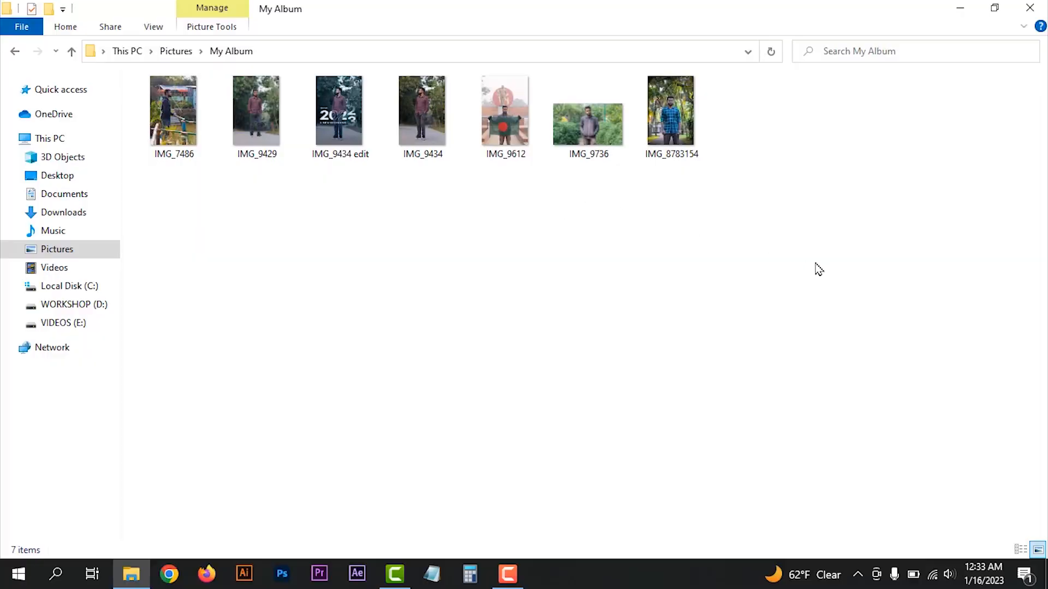
Select all seven pictures in the My Album folder and open them in Image Resizer
{"action": "left_click_drag", "start_coordinate": [816, 264], "coordinate": [183, 124]}
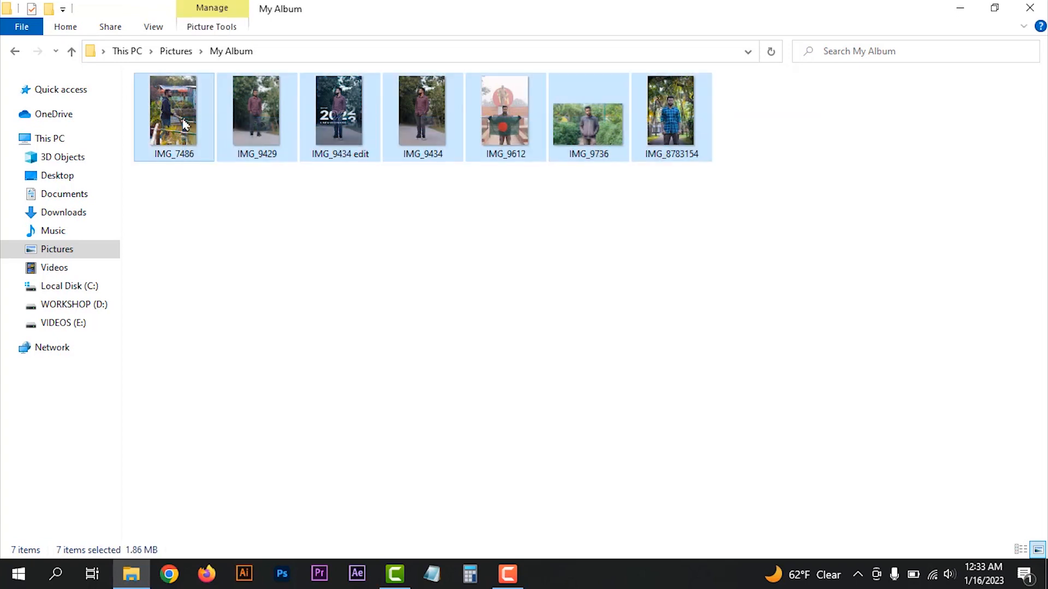
{"action": "right_click", "coordinate": [186, 124]}
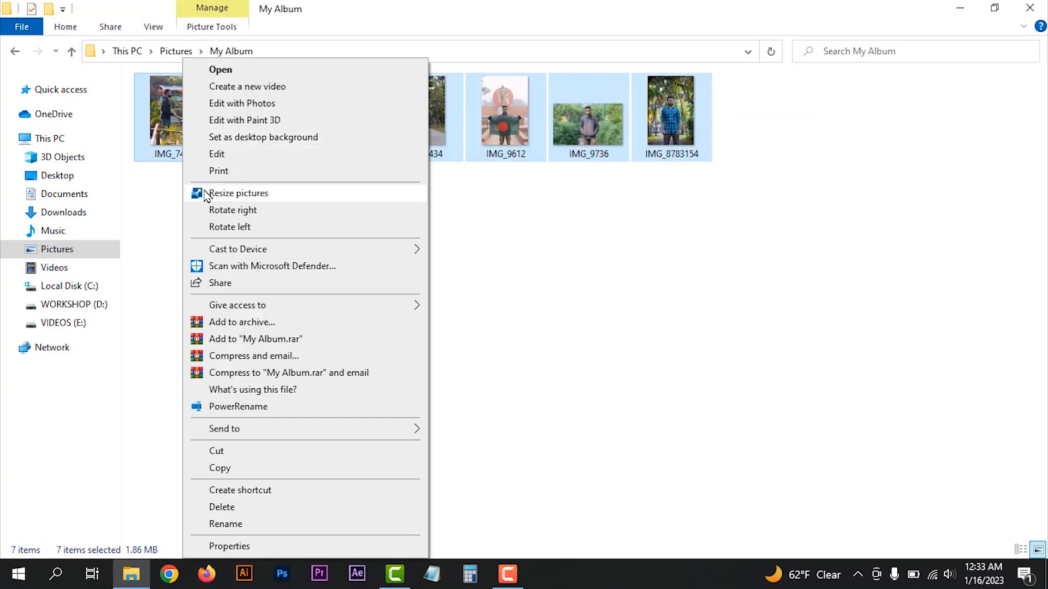
{"action": "left_click", "coordinate": [252, 195]}
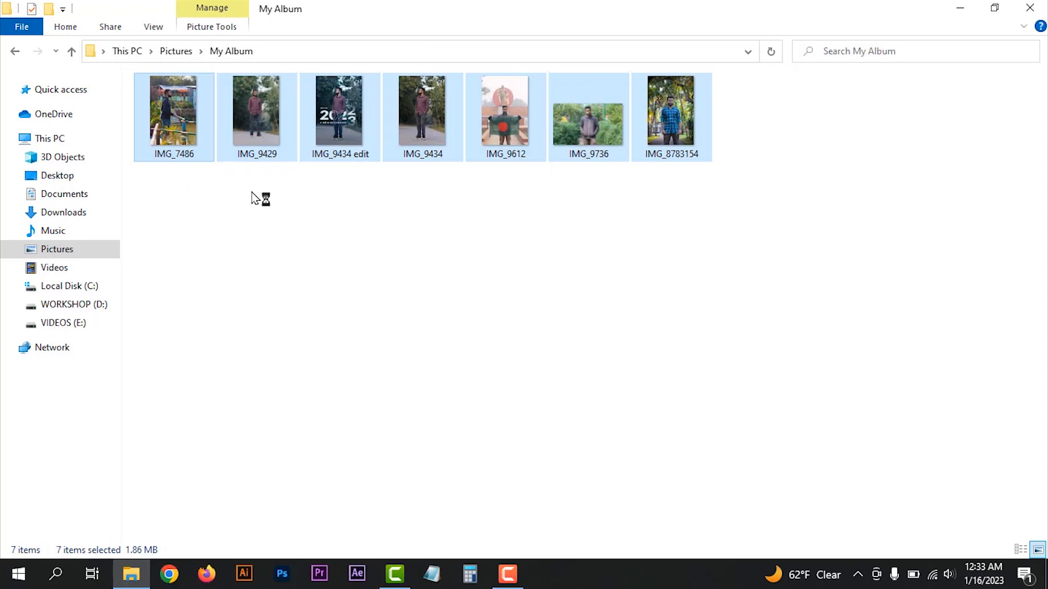
Resize the selected pictures to a custom size of 1000 × 1000 pixels
{"action": "left_click", "coordinate": [402, 173]}
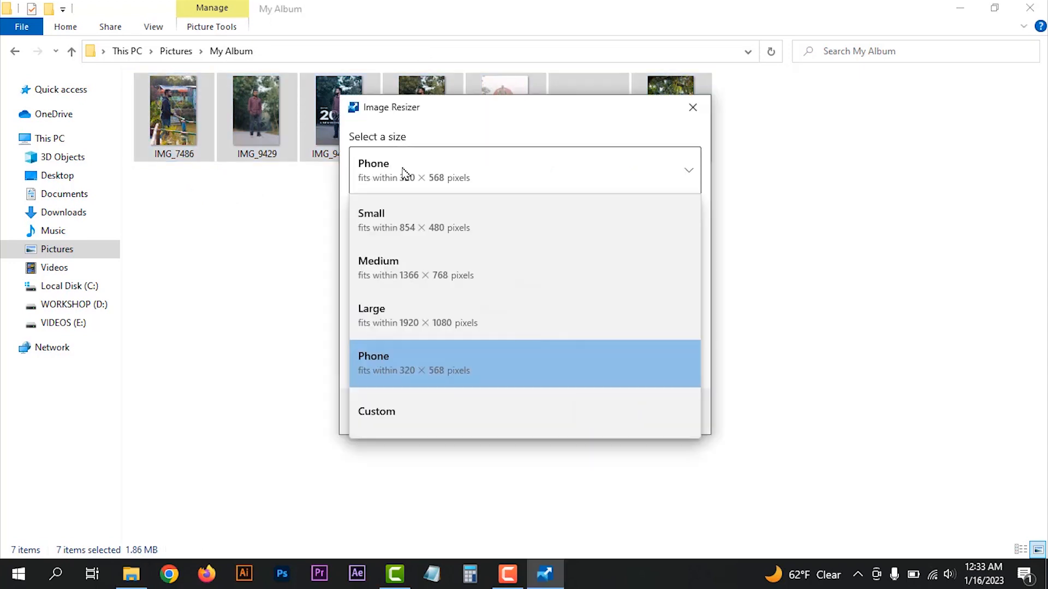
{"action": "left_click", "coordinate": [389, 420]}
{"action": "left_click", "coordinate": [500, 239]}
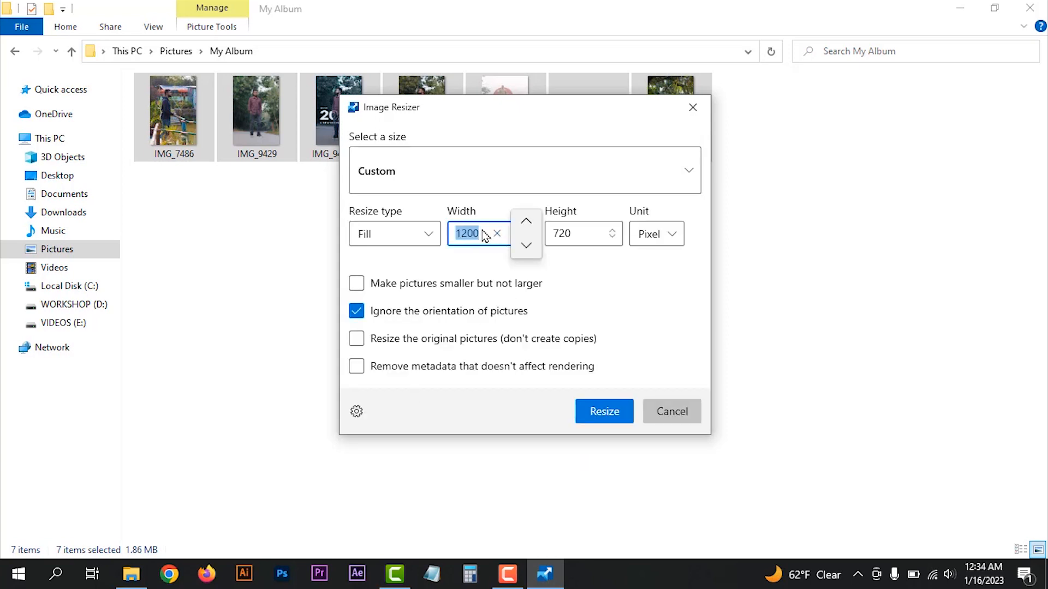
{"action": "key", "text": "Tab"}
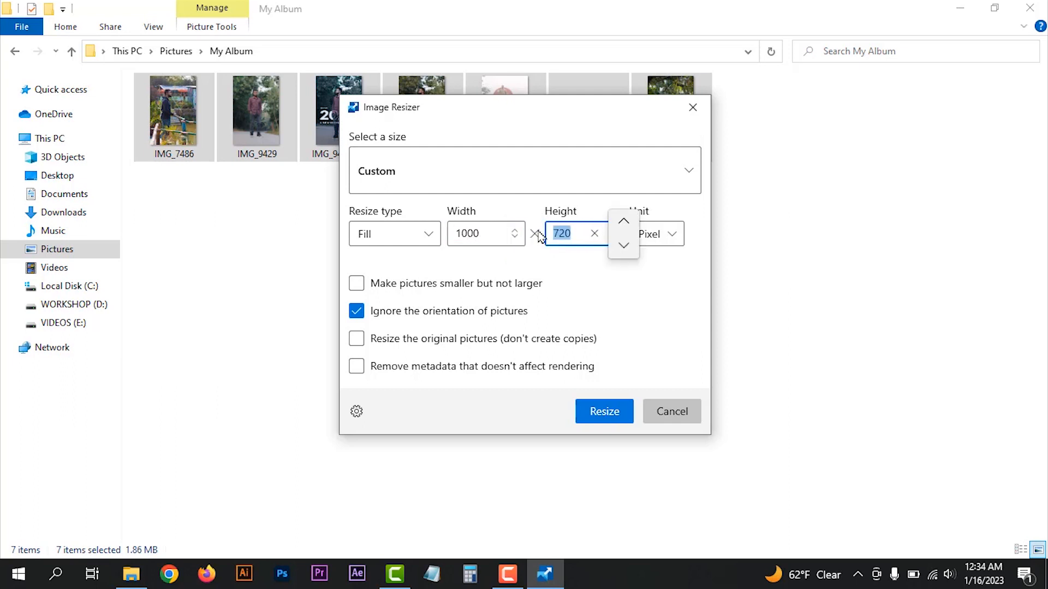
{"action": "type", "text": "10"}
{"action": "type", "text": "00"}
{"action": "left_click", "coordinate": [509, 295]}
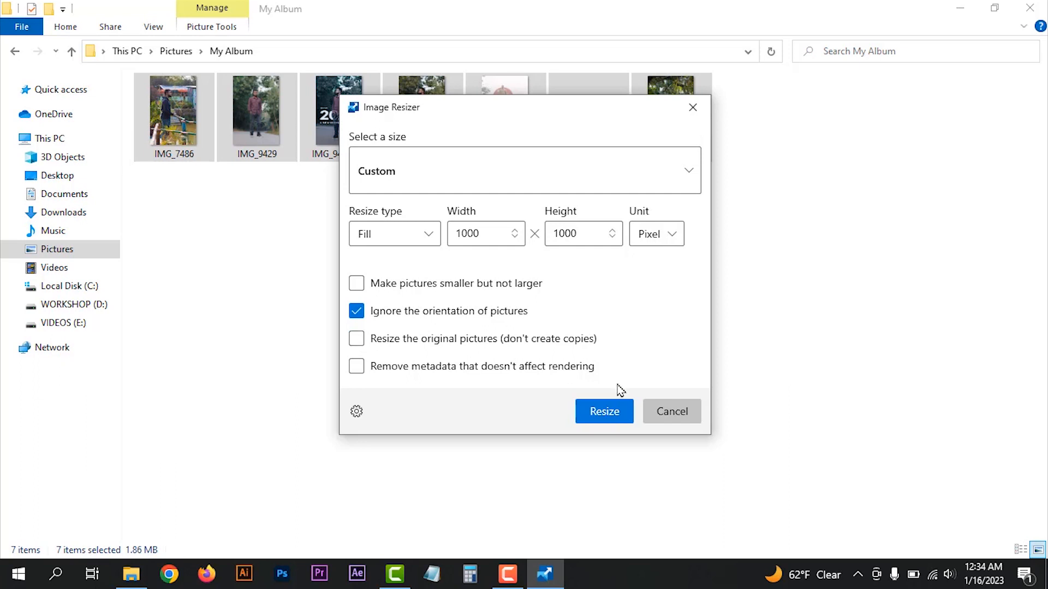
{"action": "left_click", "coordinate": [604, 411]}
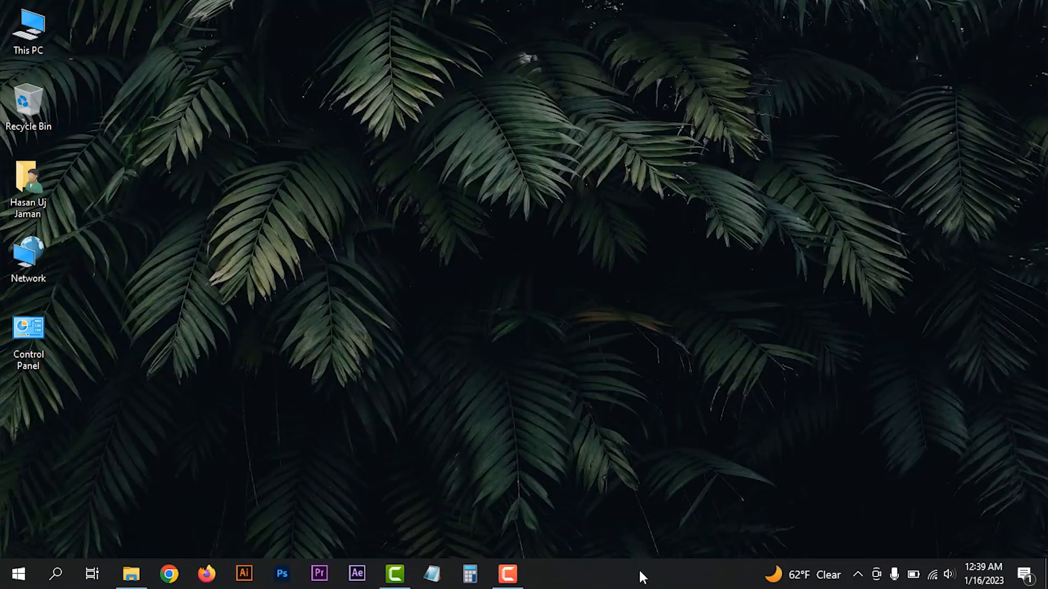
Open the taskbar settings from the desktop
{"action": "right_click", "coordinate": [641, 577]}
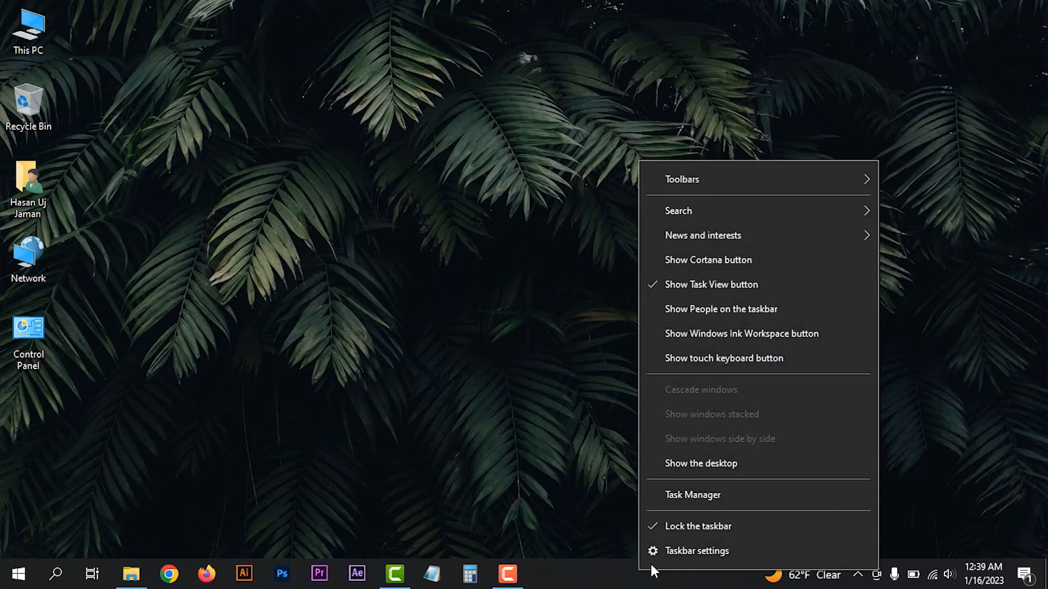
{"action": "left_click", "coordinate": [708, 550]}
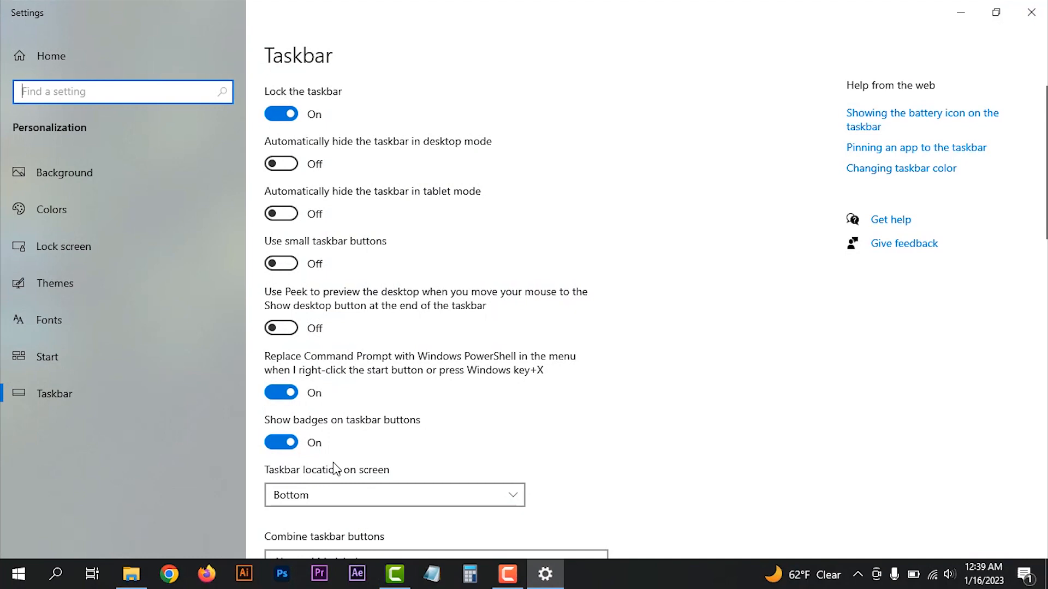
Try the Top and Right taskbar locations and return the taskbar to Bottom
{"action": "scroll", "coordinate": [426, 451], "scroll_direction": "down", "scroll_amount": 3}
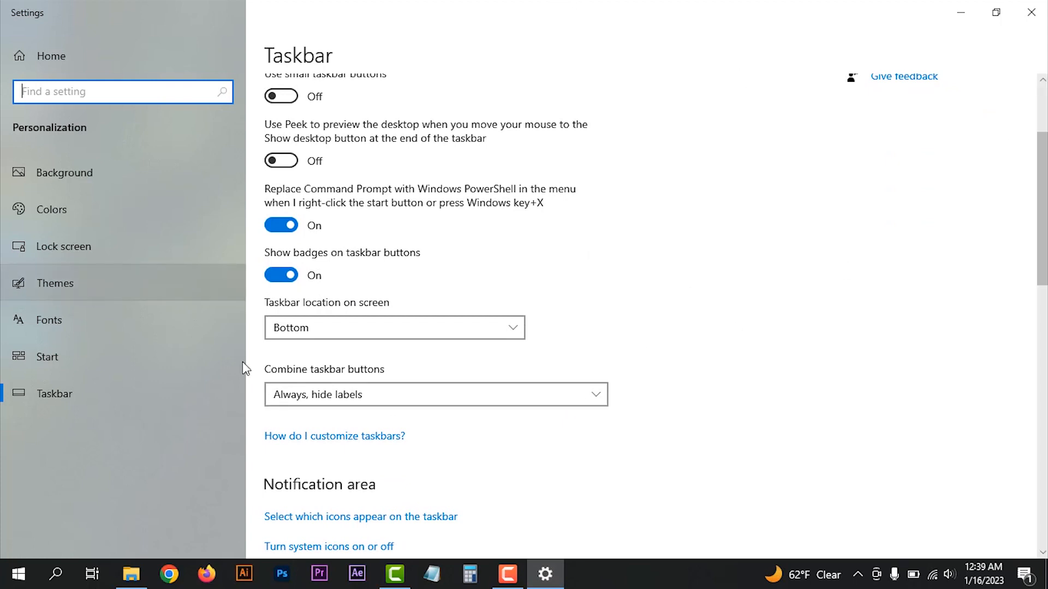
{"action": "left_click", "coordinate": [374, 331]}
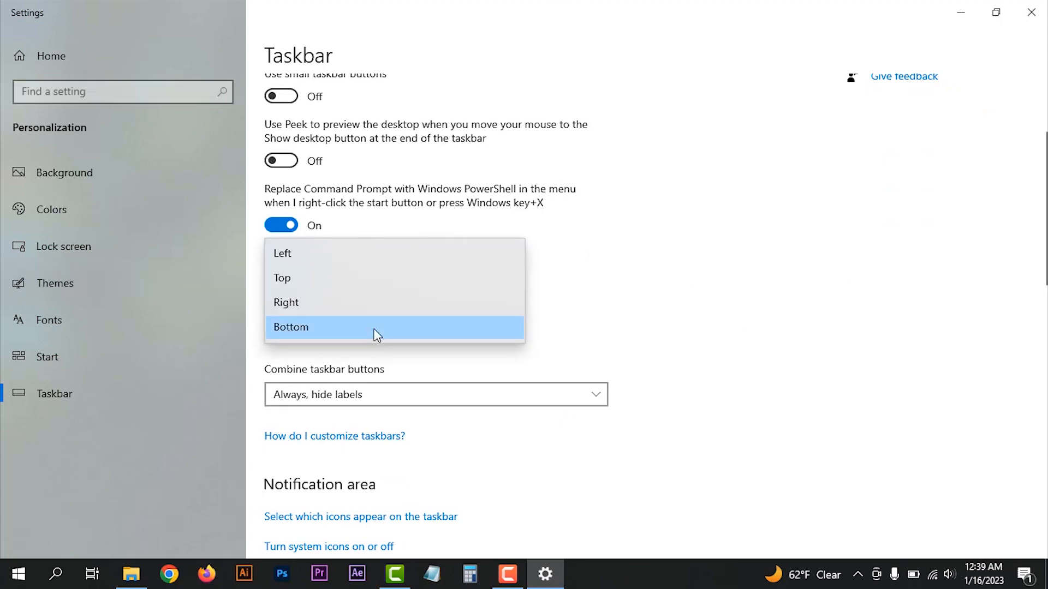
{"action": "left_click", "coordinate": [299, 283]}
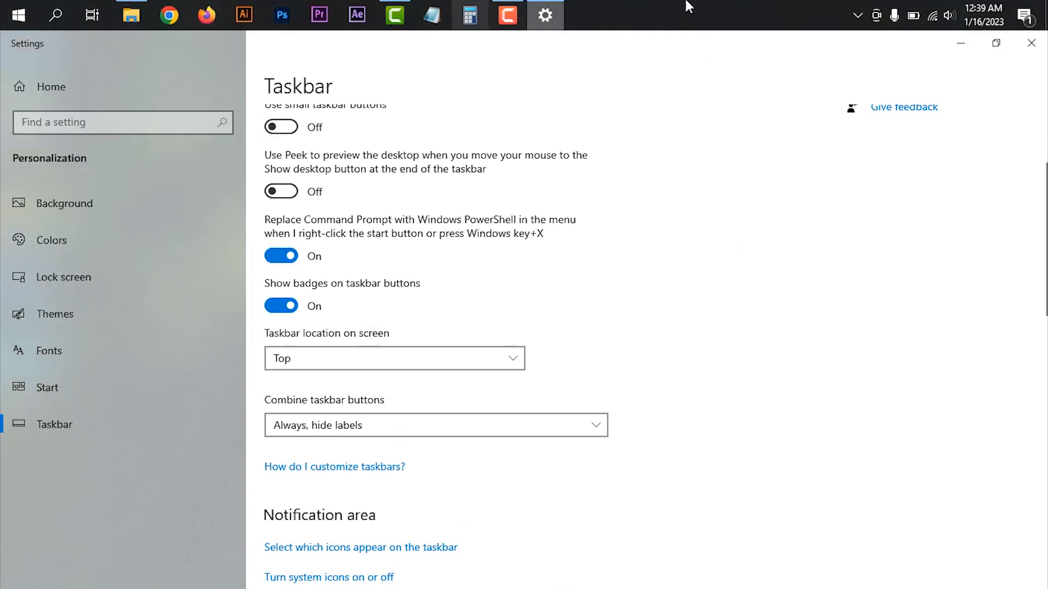
{"action": "left_click", "coordinate": [292, 364]}
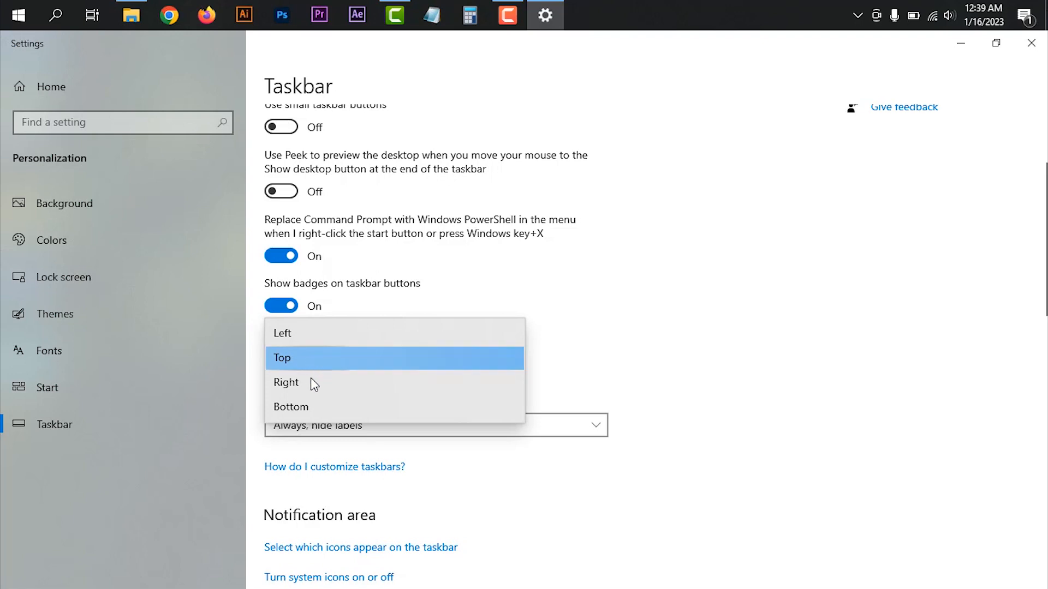
{"action": "left_click", "coordinate": [306, 383]}
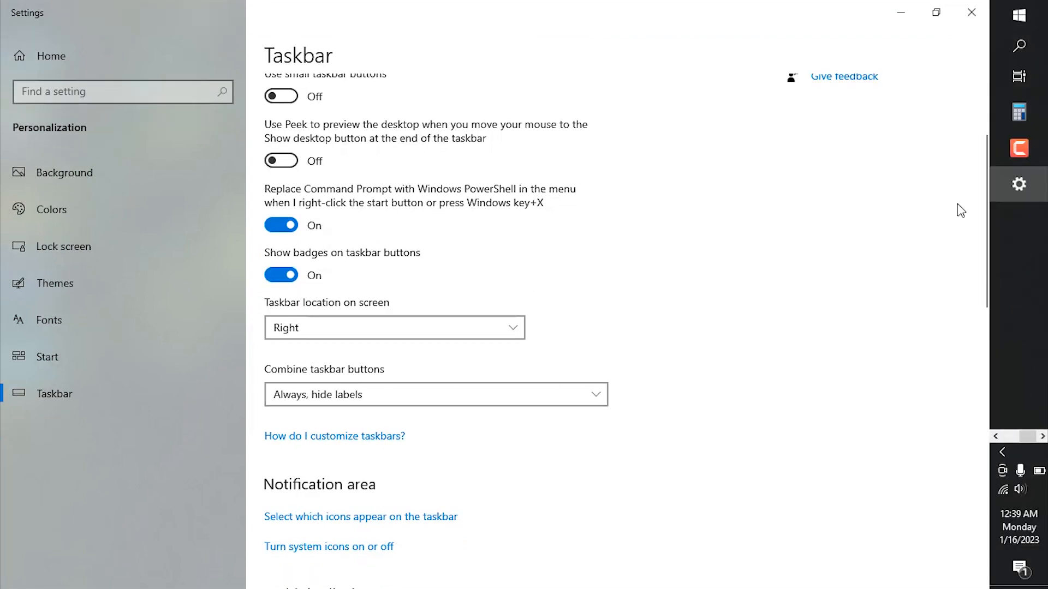
{"action": "left_click", "coordinate": [457, 325]}
{"action": "left_click", "coordinate": [329, 352]}
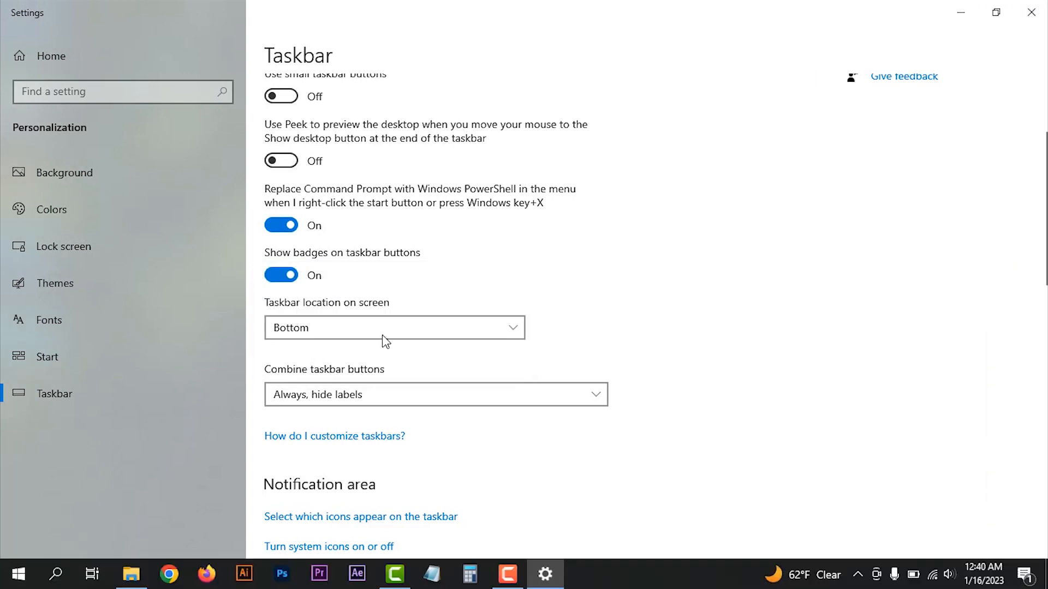
Try out the small taskbar buttons and switch the option back off
{"action": "scroll", "coordinate": [615, 303], "scroll_direction": "up", "scroll_amount": 3}
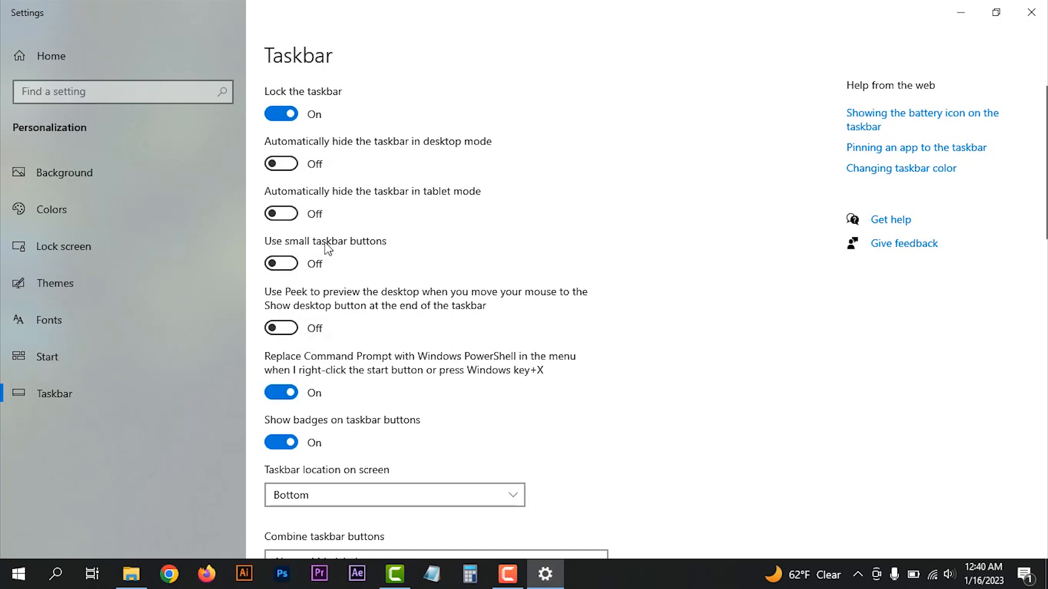
{"action": "left_click", "coordinate": [282, 264]}
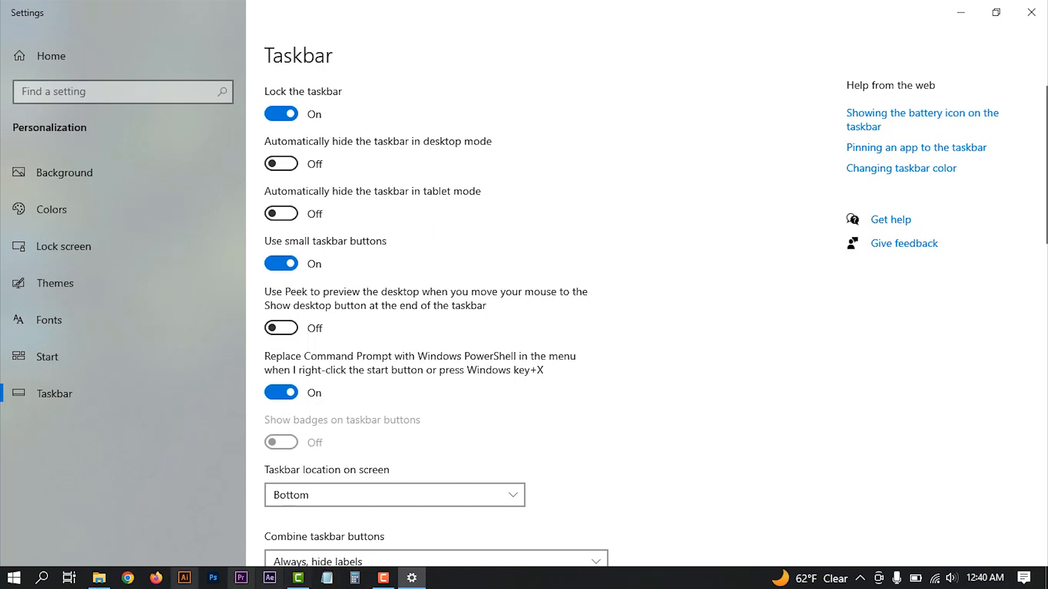
{"action": "left_click", "coordinate": [280, 265]}
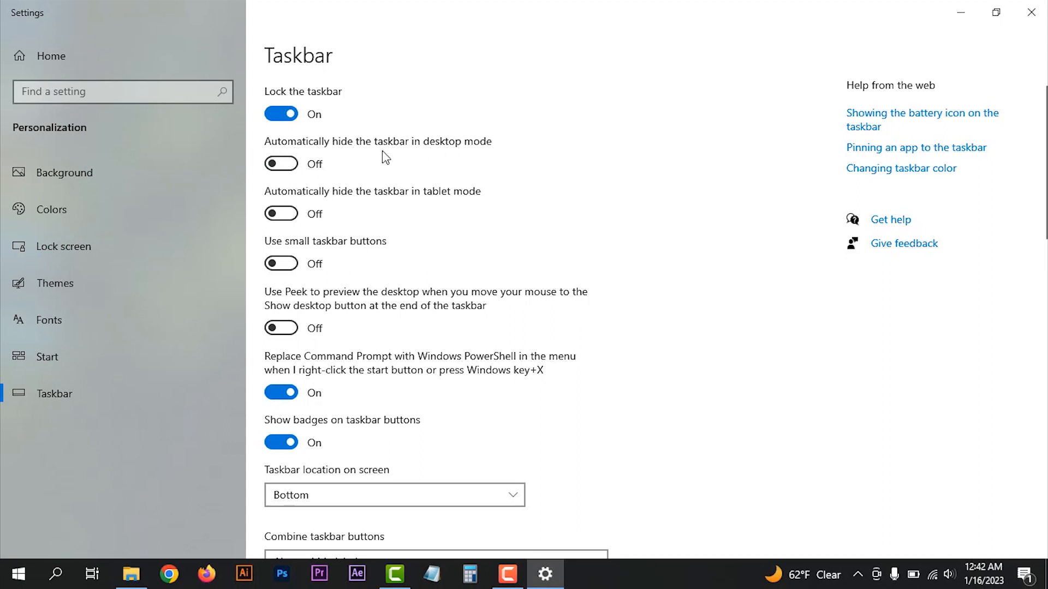
Turn on automatic hiding of the taskbar in desktop mode
{"action": "left_click", "coordinate": [282, 164]}
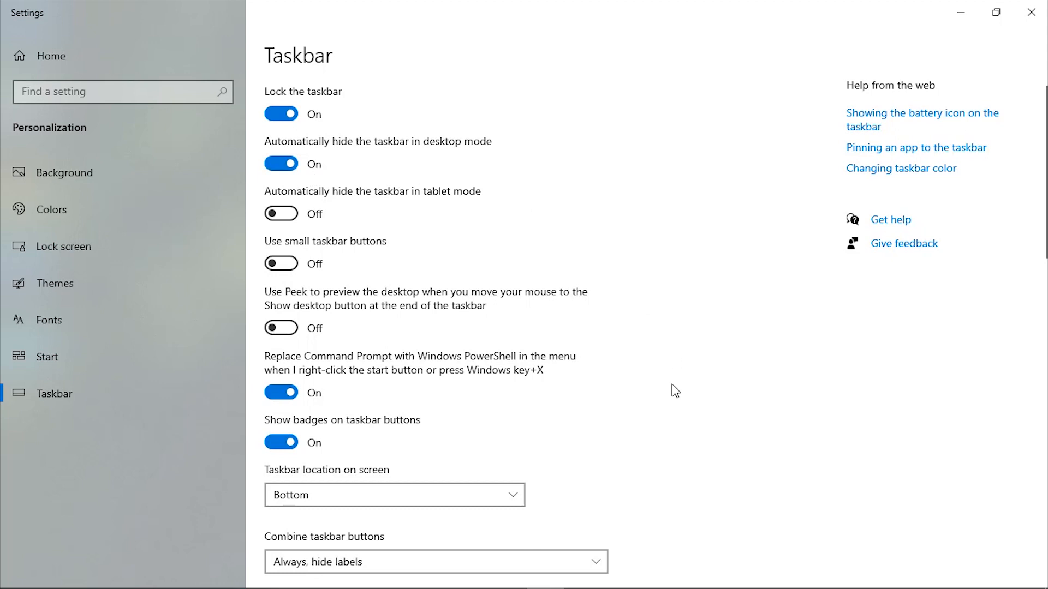
Open a blank Notepad window and bring up the hardware keyboard options in the system's Typing settings
{"action": "mouse_move", "coordinate": [662, 584]}
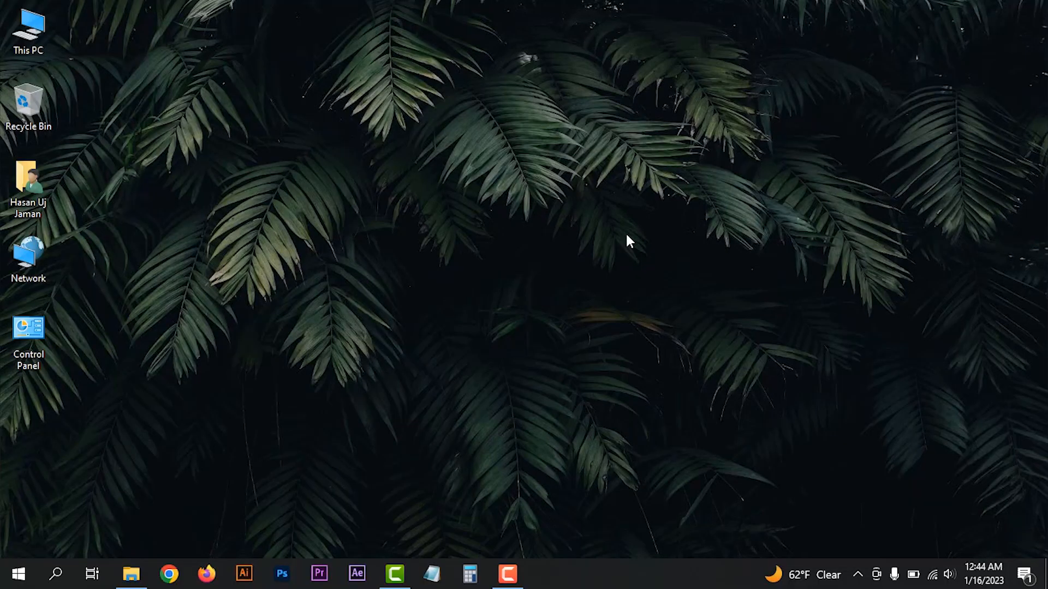
{"action": "left_click", "coordinate": [431, 574]}
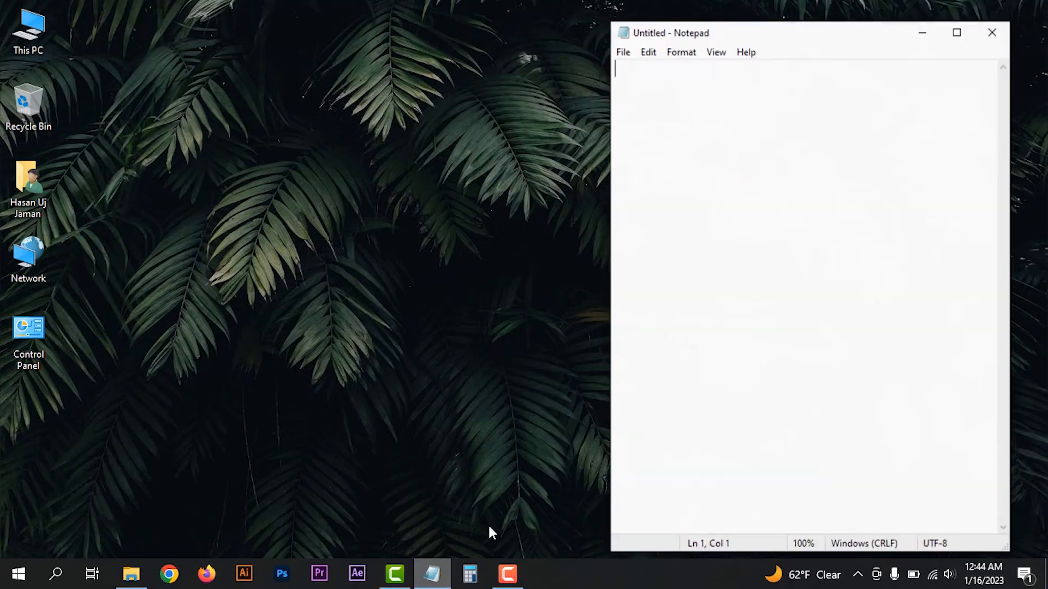
{"action": "left_click", "coordinate": [55, 574]}
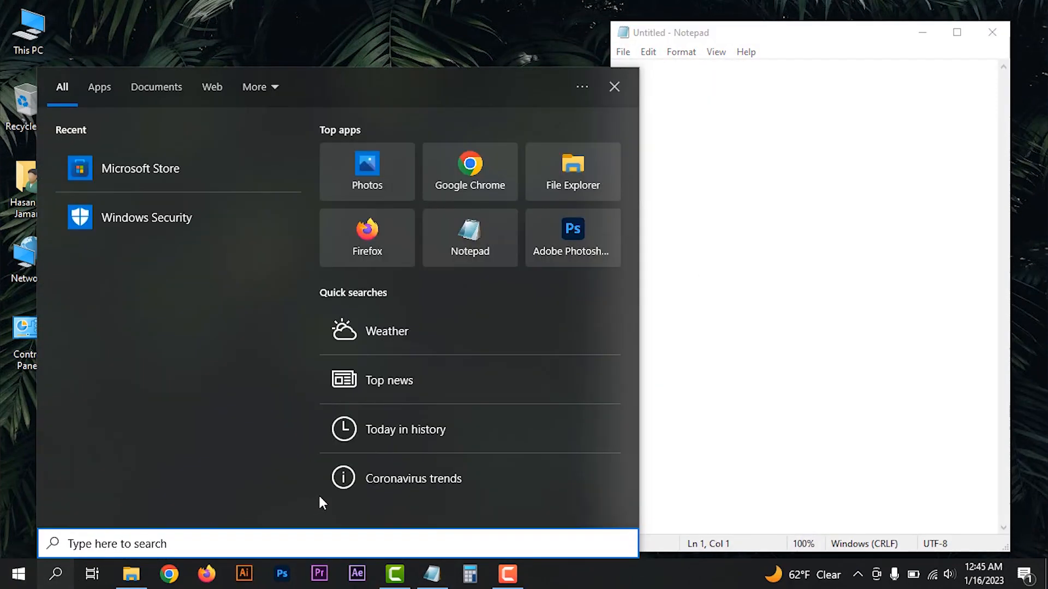
{"action": "type", "text": "typing settings"}
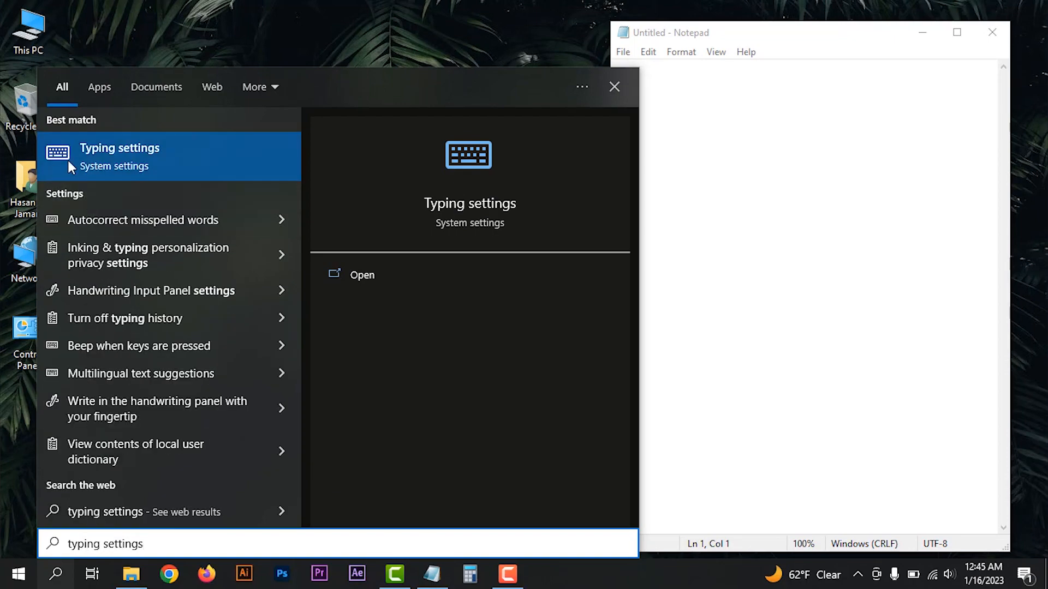
{"action": "left_click", "coordinate": [155, 156]}
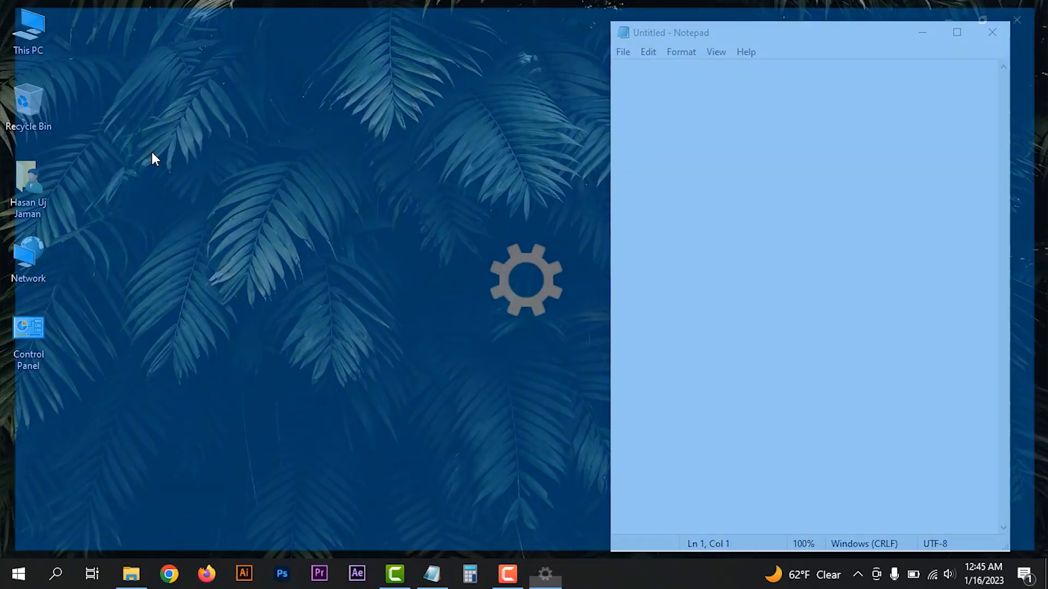
{"action": "scroll", "coordinate": [444, 159], "scroll_direction": "down", "scroll_amount": 1}
{"action": "scroll", "coordinate": [447, 163], "scroll_direction": "down", "scroll_amount": 5}
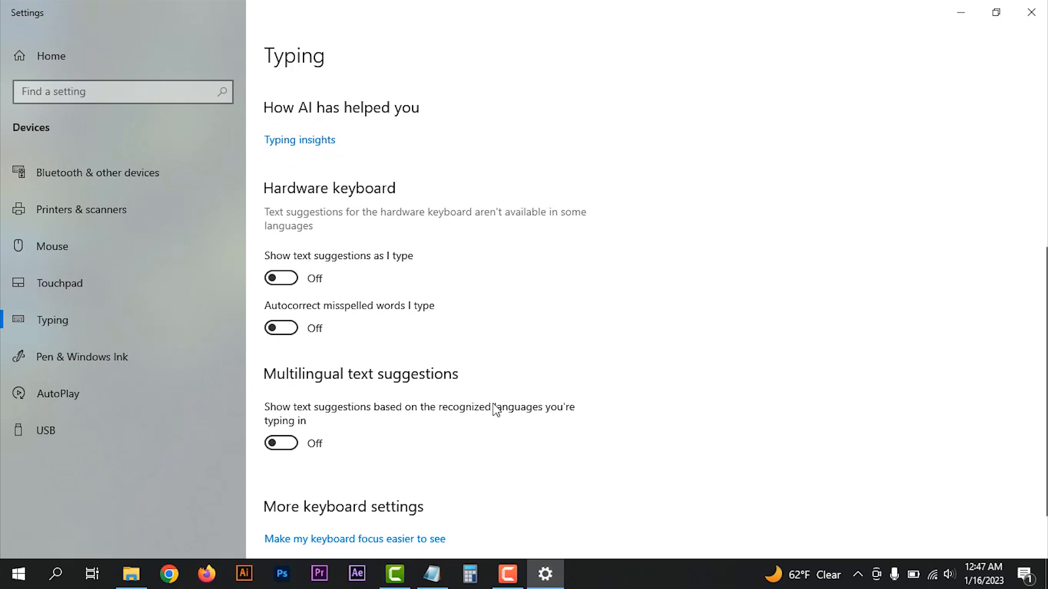
Write a sample sentence in Notepad beginning "my name is" and ending with the person's full name
{"action": "left_click", "coordinate": [445, 571]}
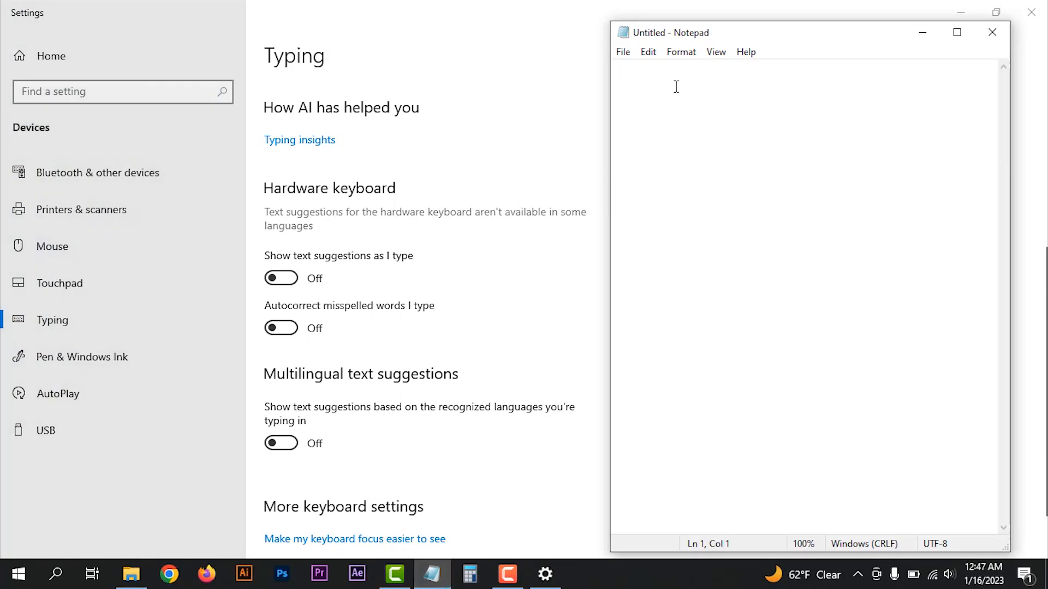
{"action": "type", "text": "my name"}
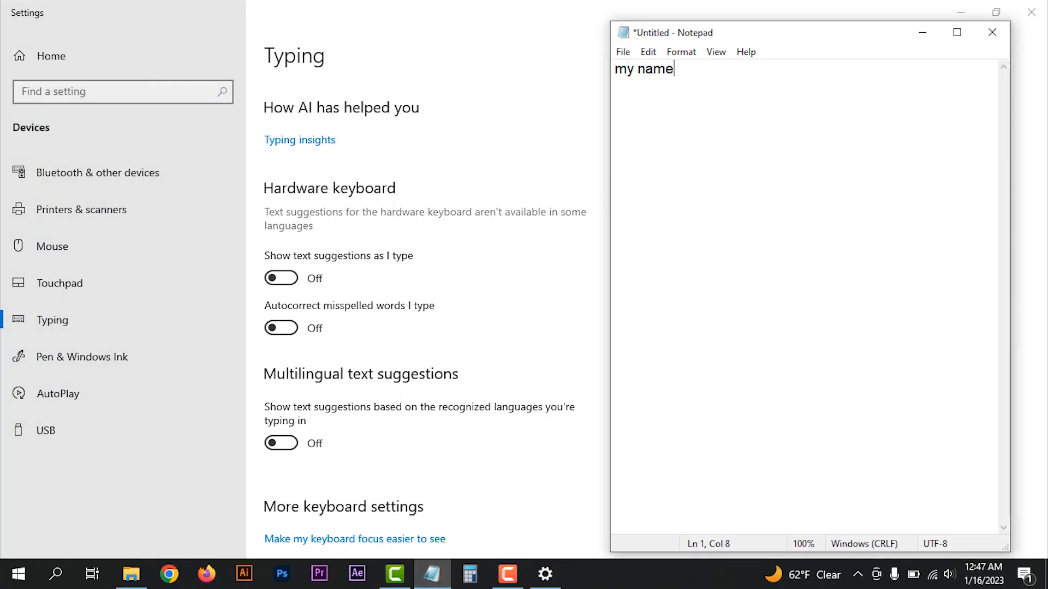
{"action": "type", "text": " is hasan uj jaman"}
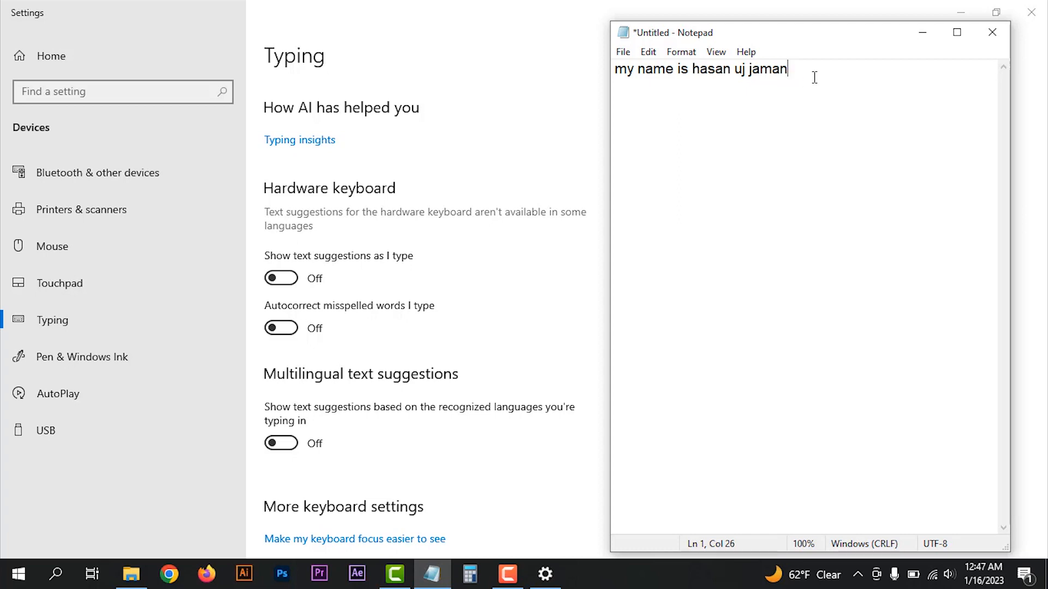
Turn on text suggestions for the hardware keyboard and test them by writing "name" in Notepad
{"action": "left_click", "coordinate": [274, 279]}
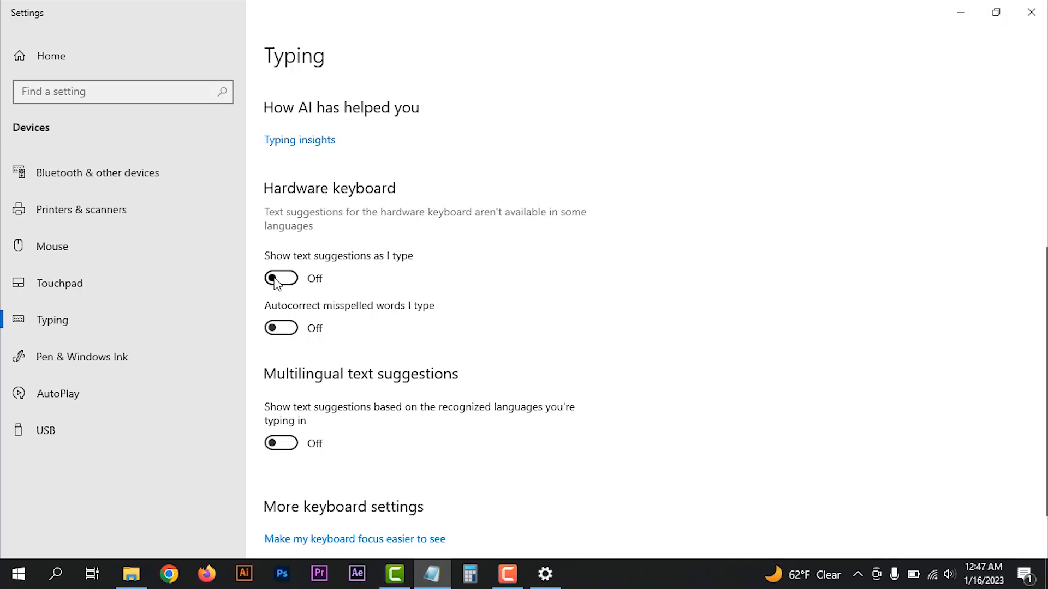
{"action": "left_click", "coordinate": [830, 94]}
{"action": "type", "text": "name"}
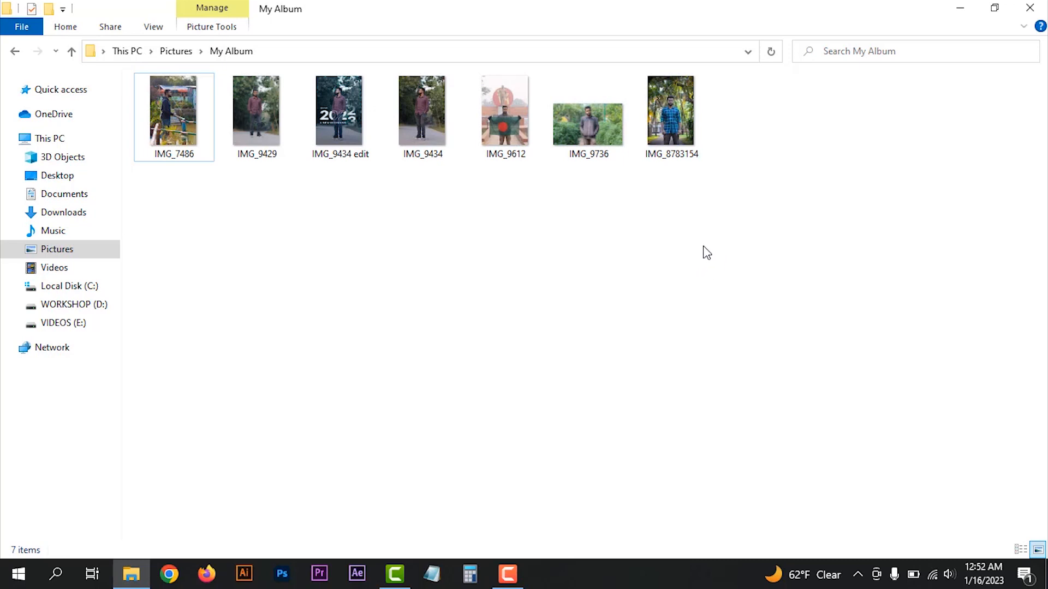
Set the Hidden attribute on IMG_9434, IMG_9612, IMG_9736 and IMG_8783154 in the My Album folder
{"action": "left_click_drag", "start_coordinate": [716, 257], "coordinate": [418, 110]}
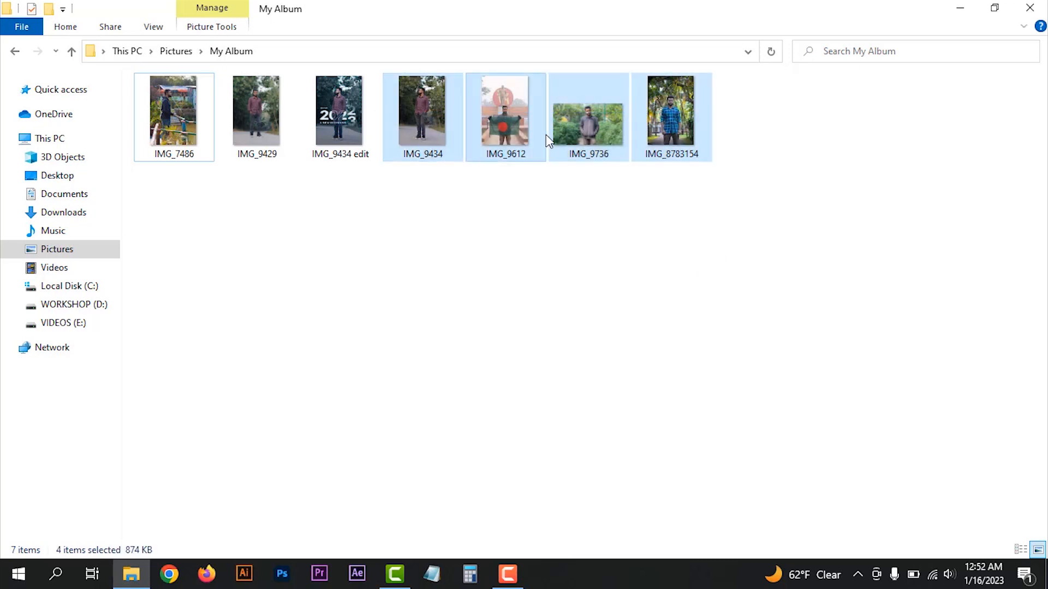
{"action": "right_click", "coordinate": [494, 121]}
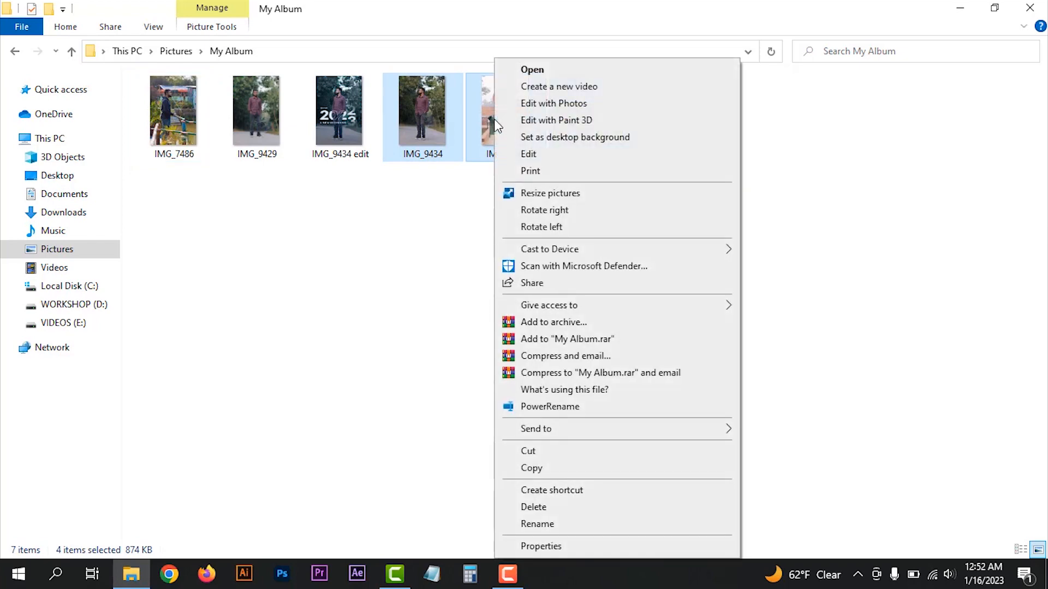
{"action": "left_click", "coordinate": [545, 547]}
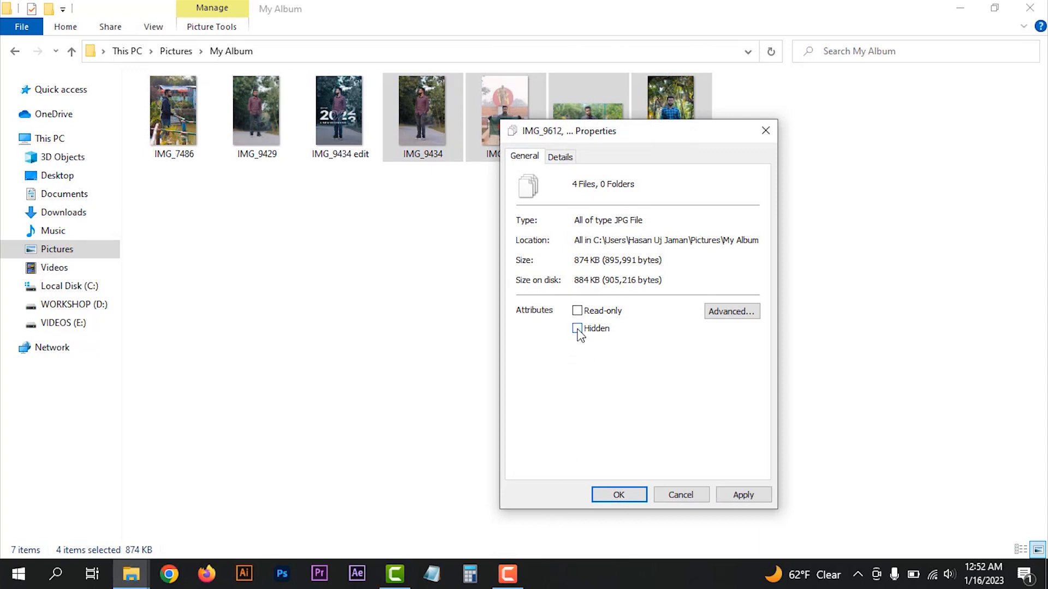
{"action": "left_click", "coordinate": [758, 495]}
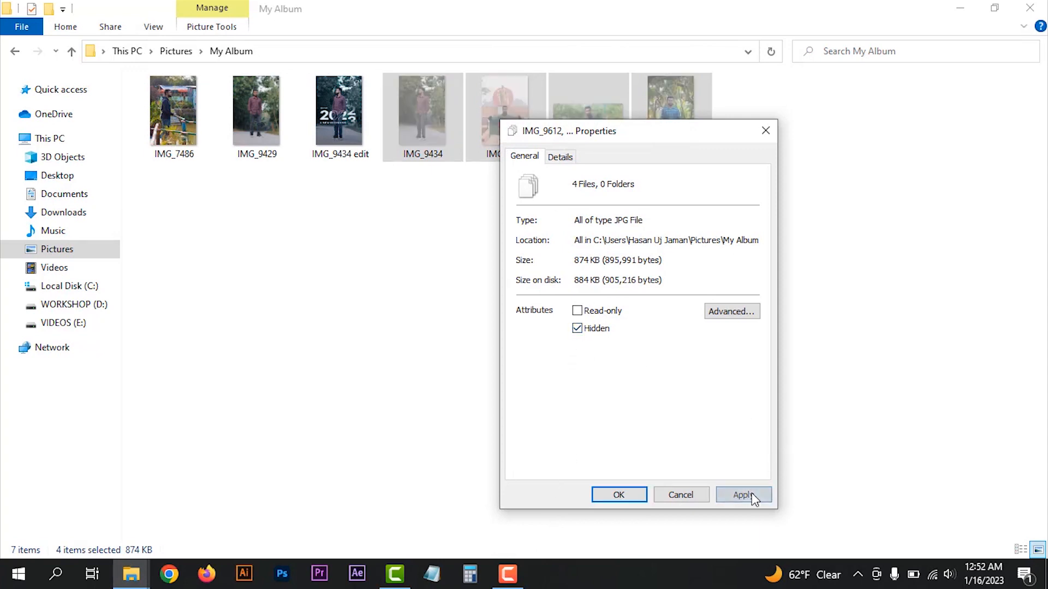
{"action": "left_click", "coordinate": [633, 497]}
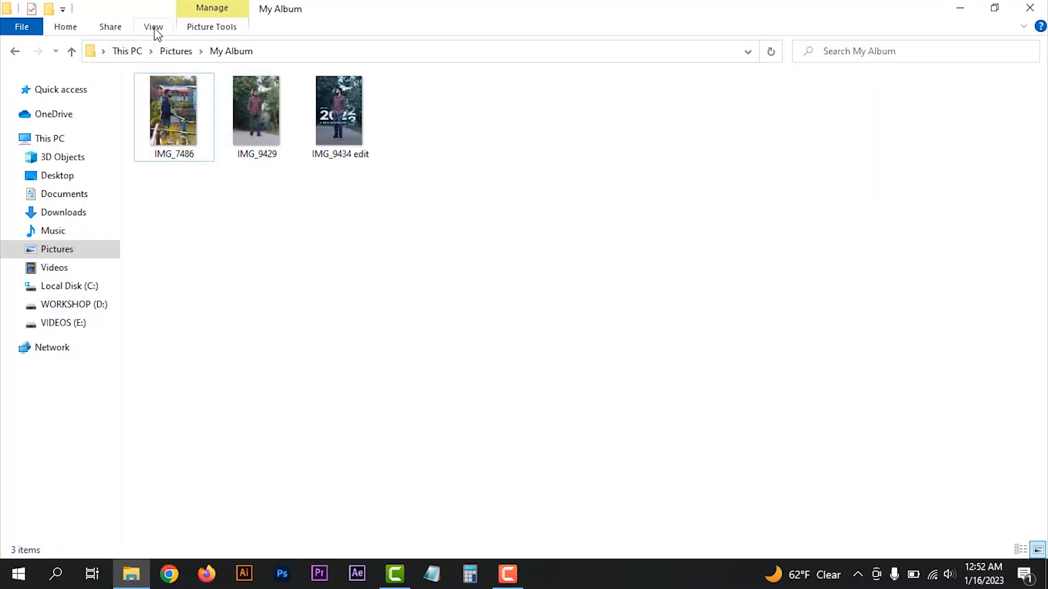
Turn on the display of hidden items in My Album and select the hidden pictures individually
{"action": "left_click", "coordinate": [154, 28]}
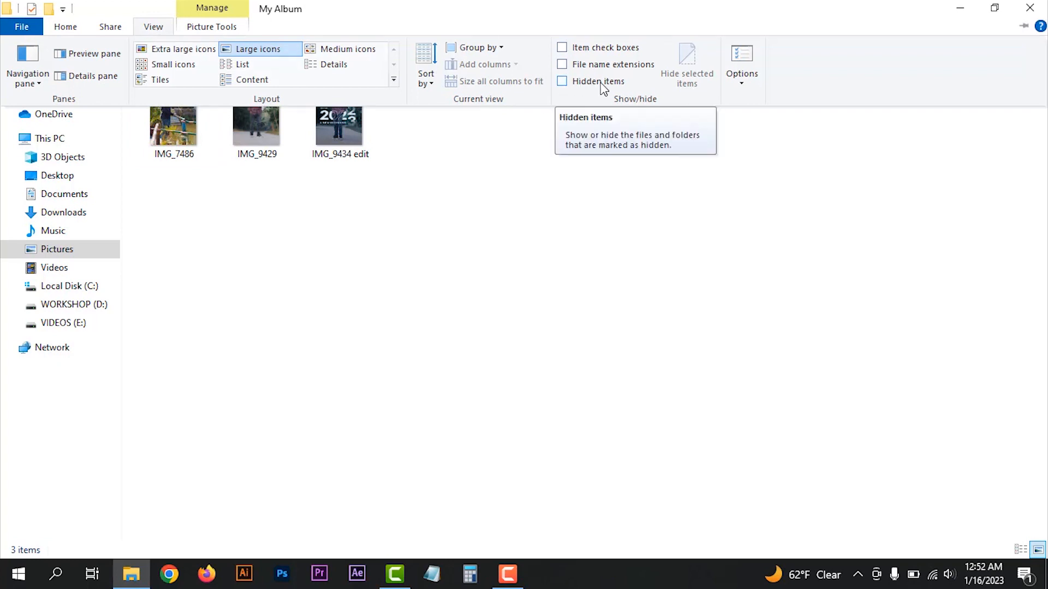
{"action": "left_click", "coordinate": [563, 83]}
{"action": "left_click", "coordinate": [670, 118]}
{"action": "left_click", "coordinate": [588, 125]}
{"action": "left_click", "coordinate": [506, 132]}
{"action": "left_click", "coordinate": [440, 140]}
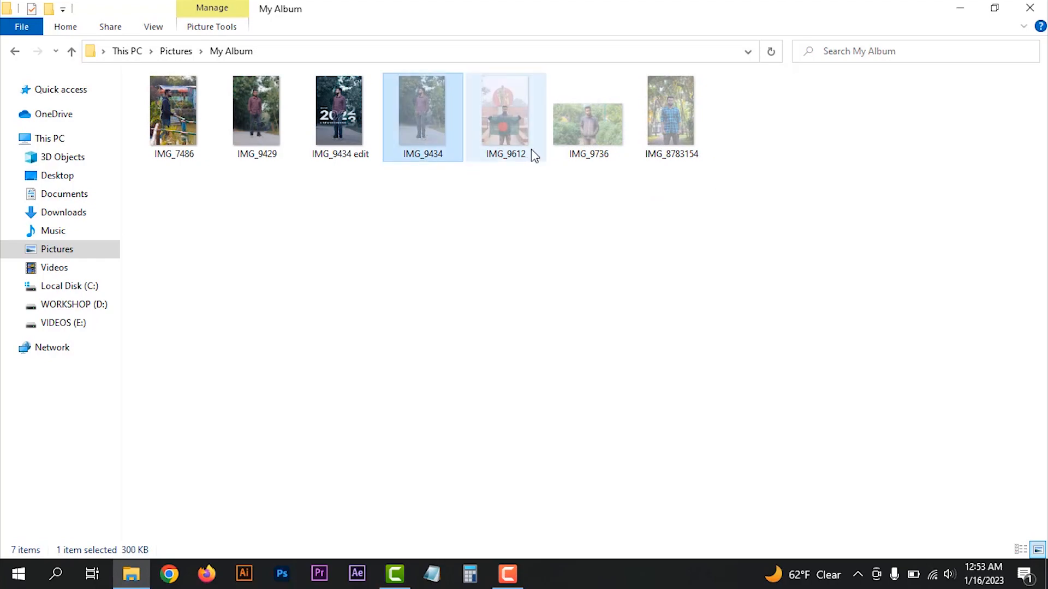
{"action": "left_click", "coordinate": [599, 157]}
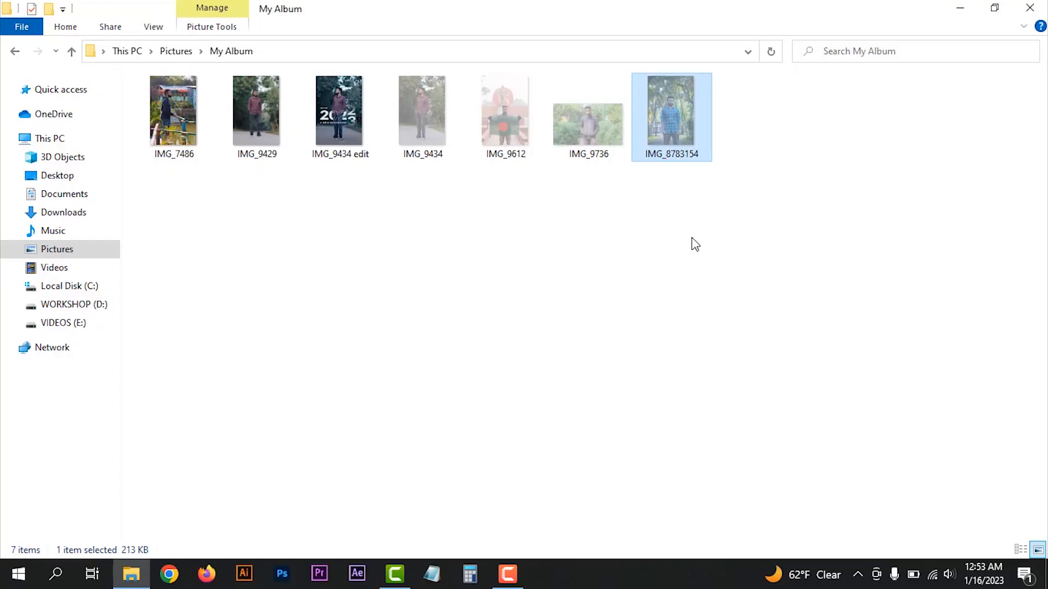
Remove the Hidden attribute from IMG_9434, IMG_9612, IMG_9736 and IMG_8783154
{"action": "left_click_drag", "start_coordinate": [707, 221], "coordinate": [421, 126]}
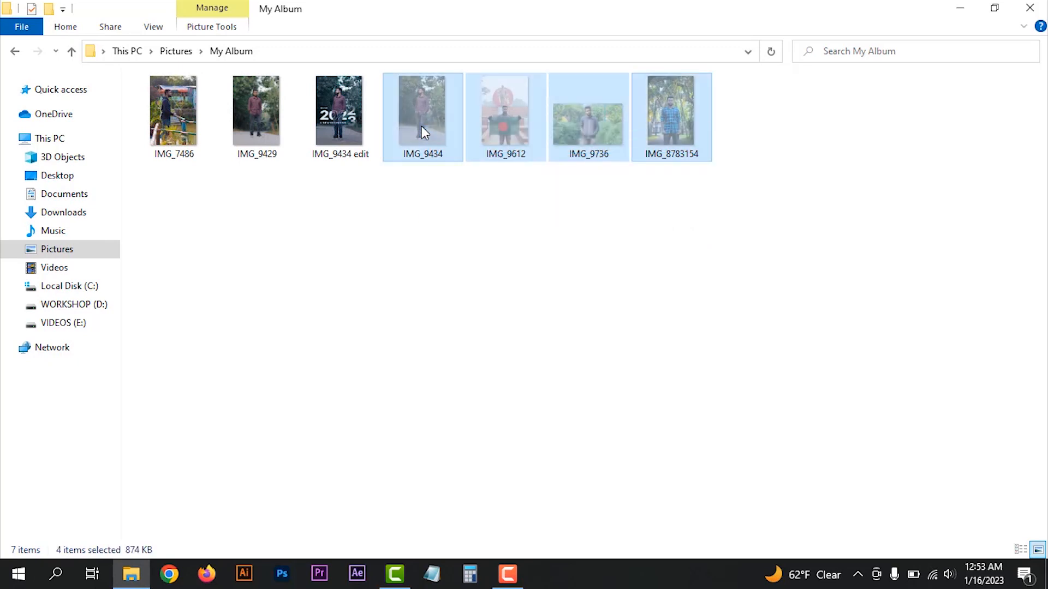
{"action": "right_click", "coordinate": [423, 125]}
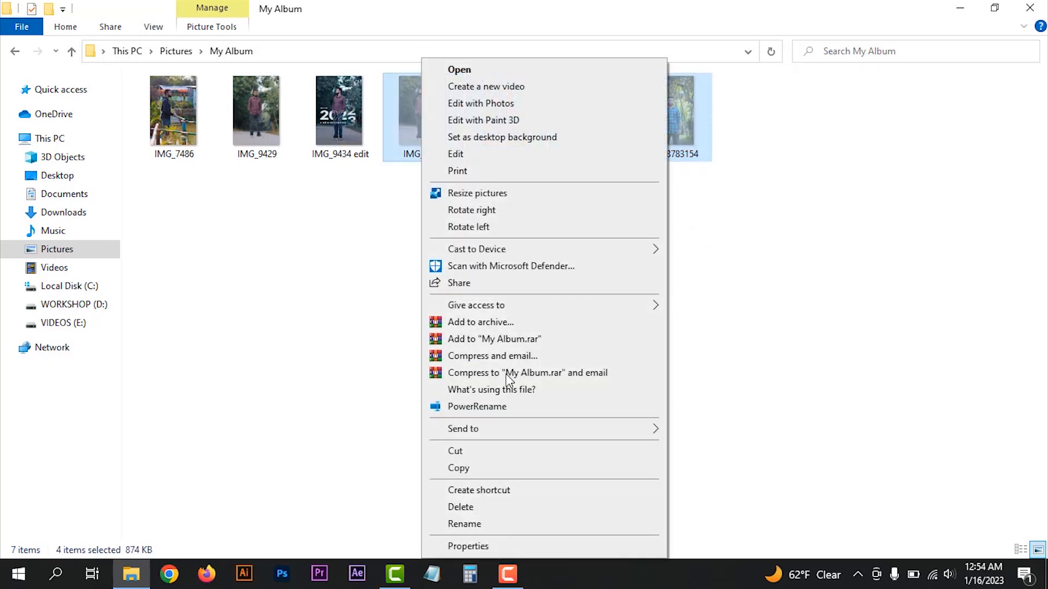
{"action": "left_click", "coordinate": [502, 548]}
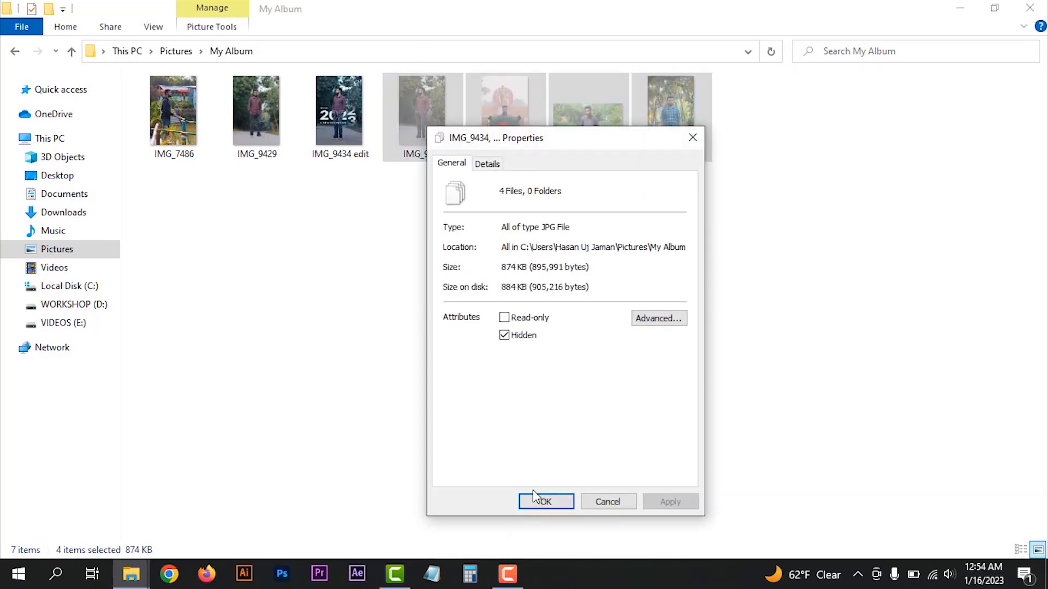
{"action": "left_click", "coordinate": [504, 336]}
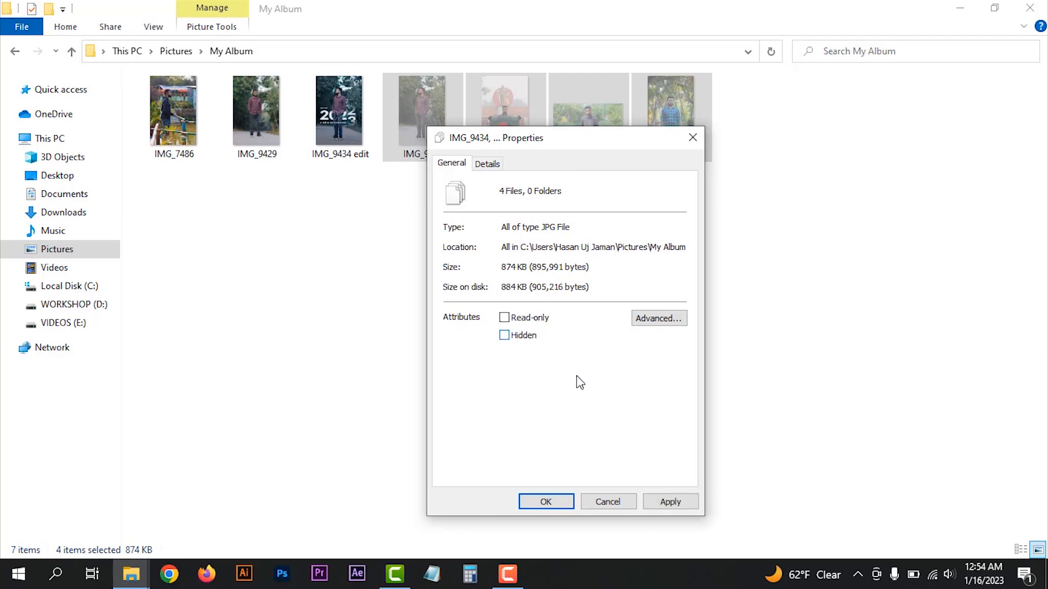
{"action": "left_click", "coordinate": [687, 504]}
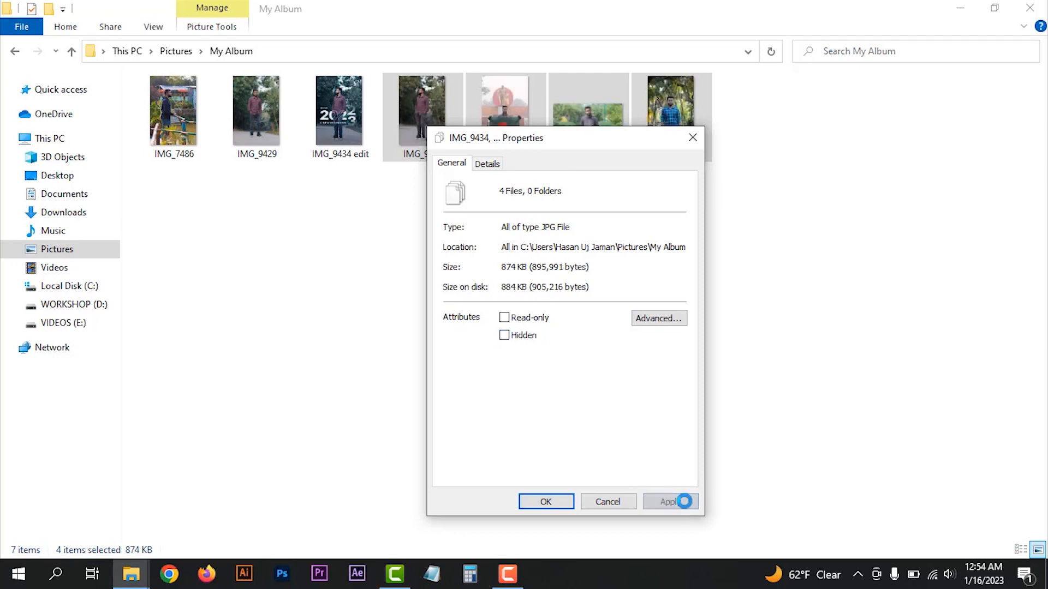
{"action": "left_click", "coordinate": [566, 502]}
{"action": "right_click", "coordinate": [506, 248]}
{"action": "left_click", "coordinate": [541, 310]}
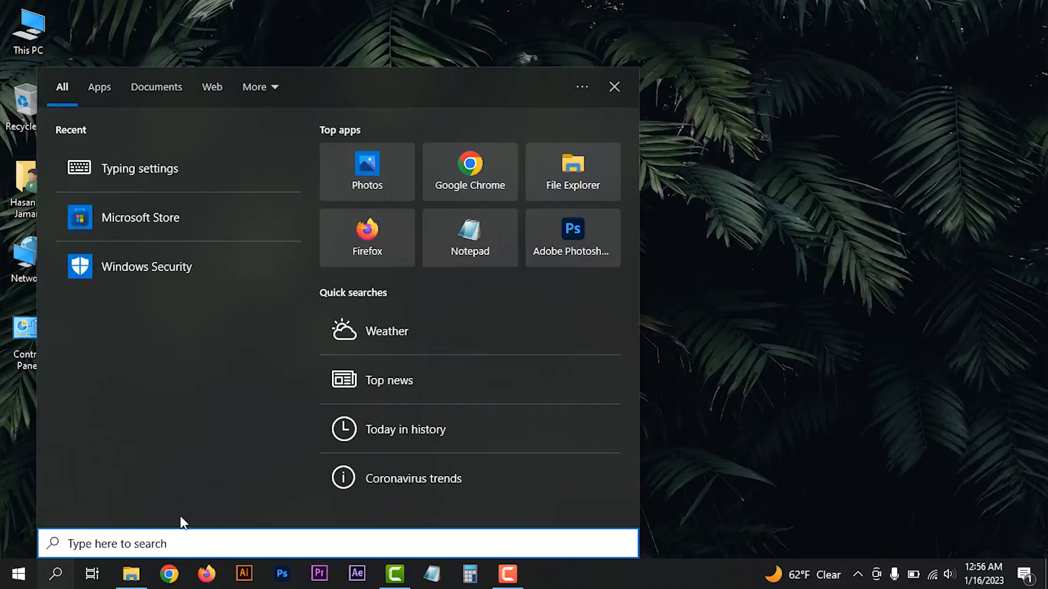
Search the system for "windows security" and open the Windows Security app
{"action": "type", "text": "windows security"}
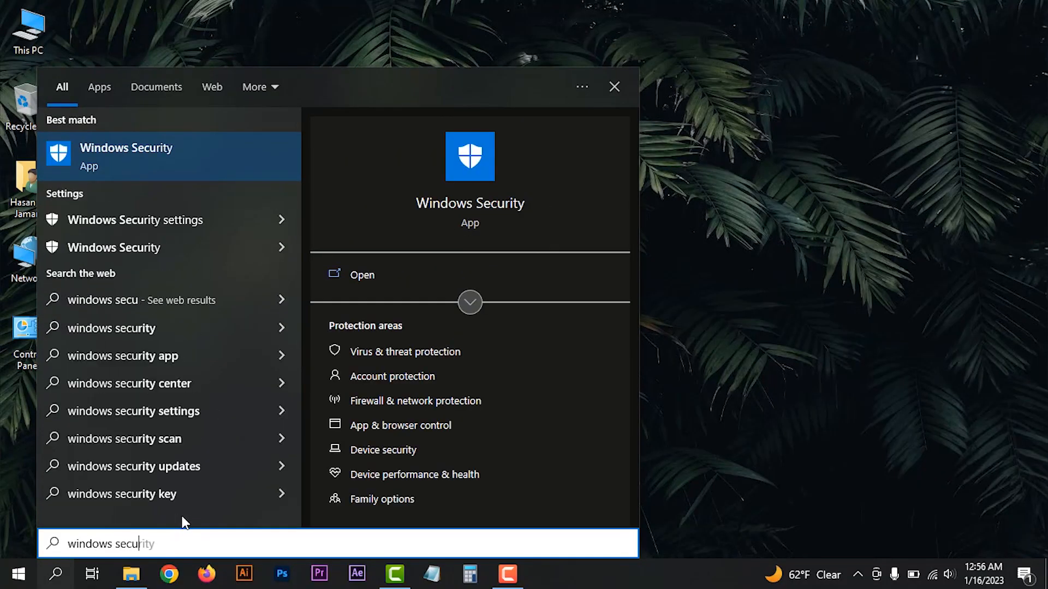
{"action": "left_click", "coordinate": [123, 159]}
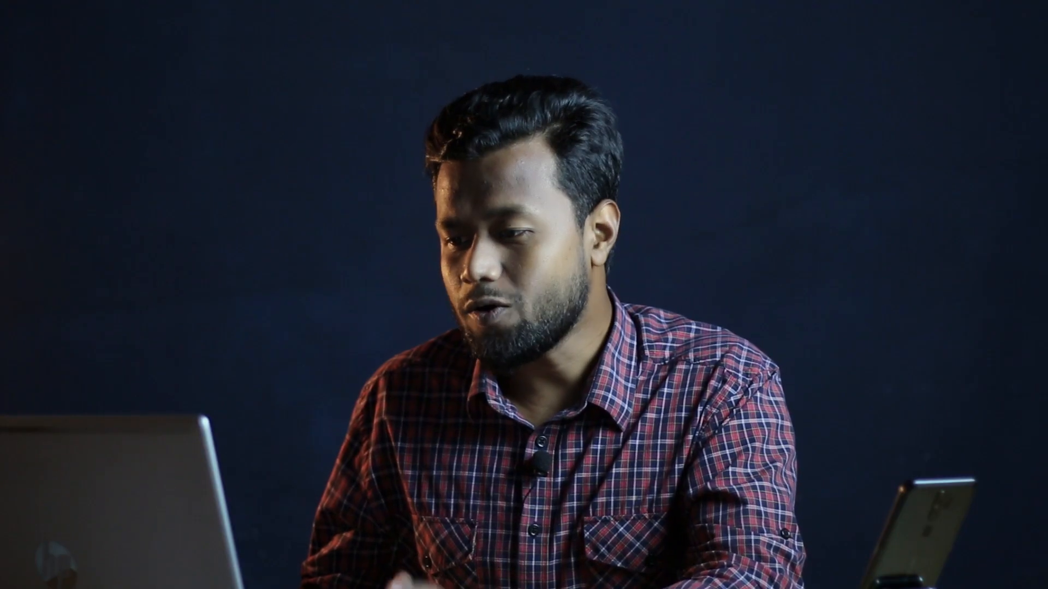